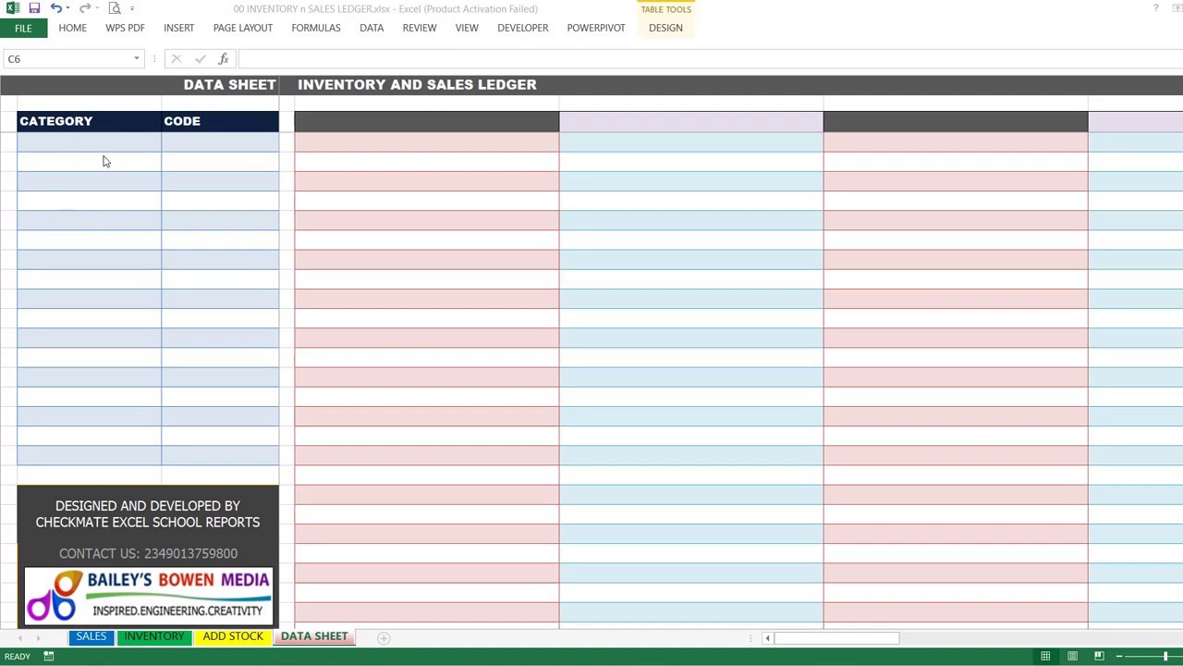
# Step: Examine the blank ledger template's DATA SHEET, ADD STOCK, INVENTORY and SALES sheets
pyautogui.click(102, 204)
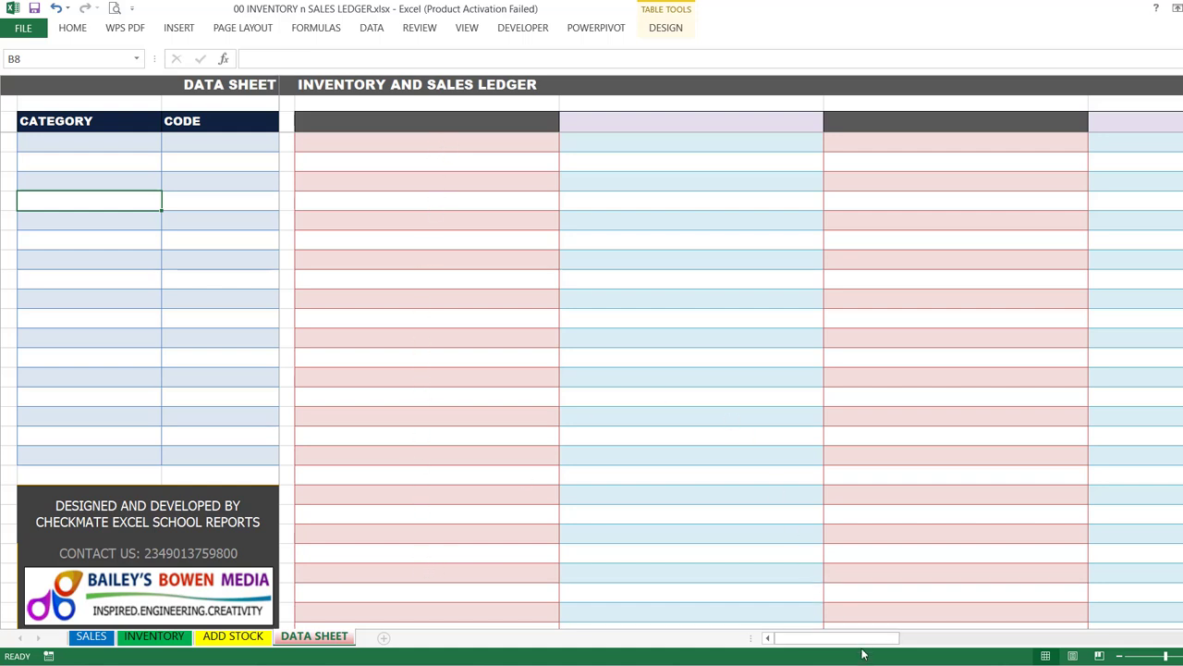
pyautogui.moveTo(883, 647); pyautogui.dragTo(778, 633)
pyautogui.click(224, 640)
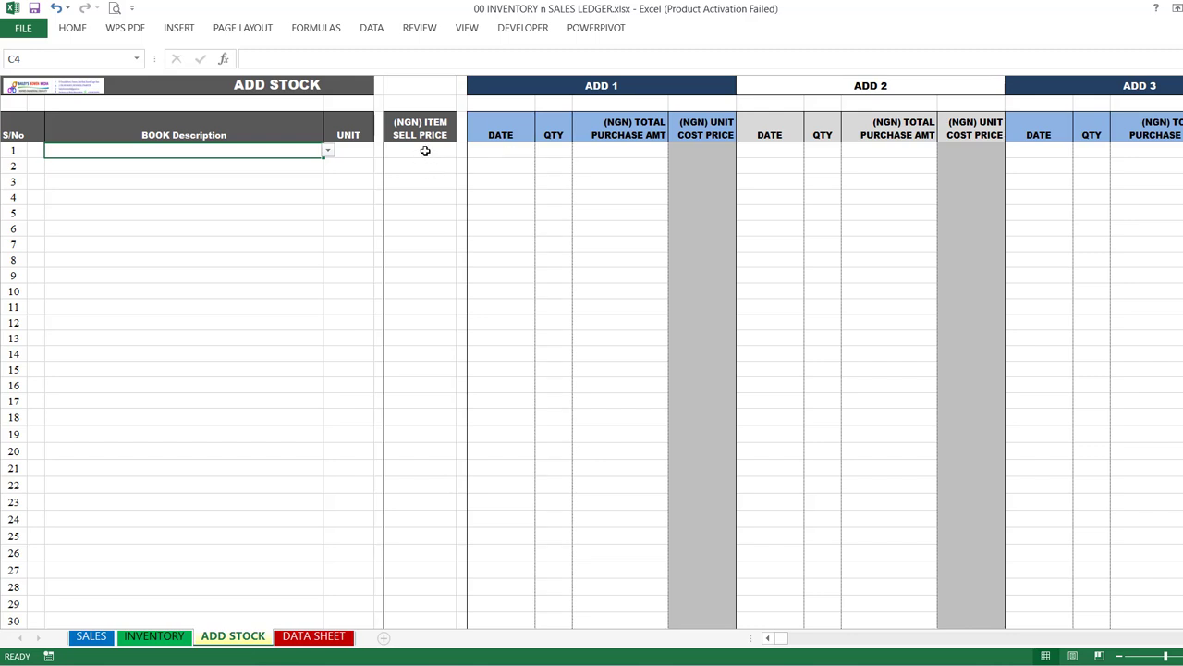
pyautogui.moveTo(730, 172); pyautogui.dragTo(346, 293)
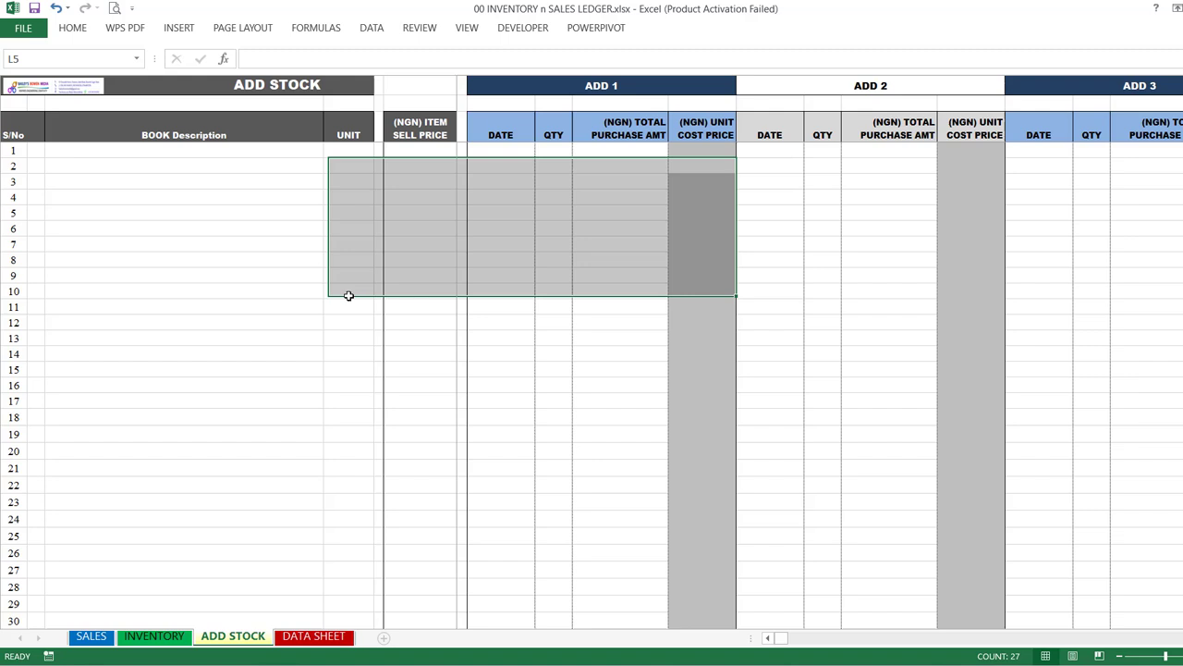
pyautogui.click(462, 225)
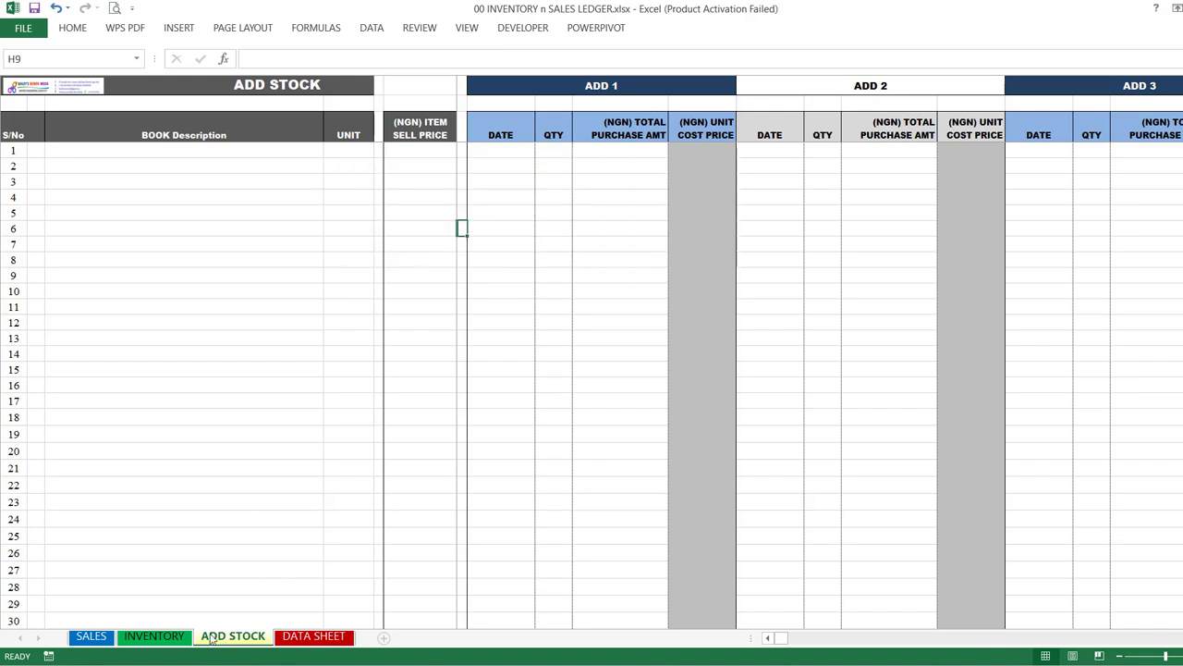
pyautogui.click(146, 640)
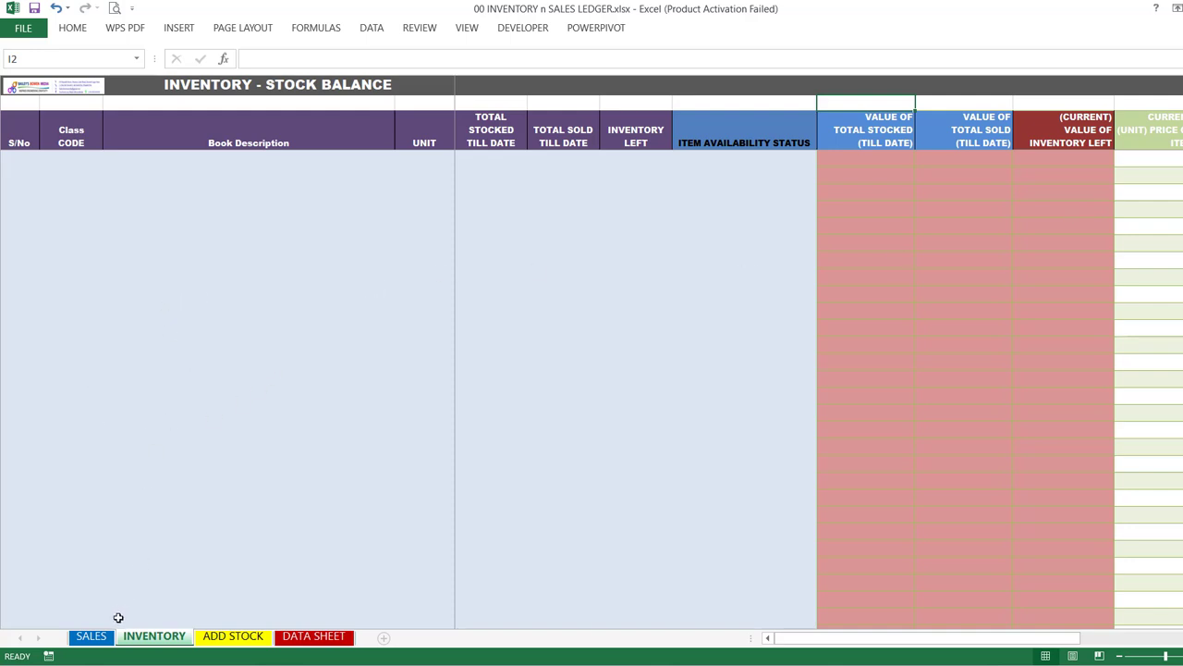
pyautogui.click(91, 637)
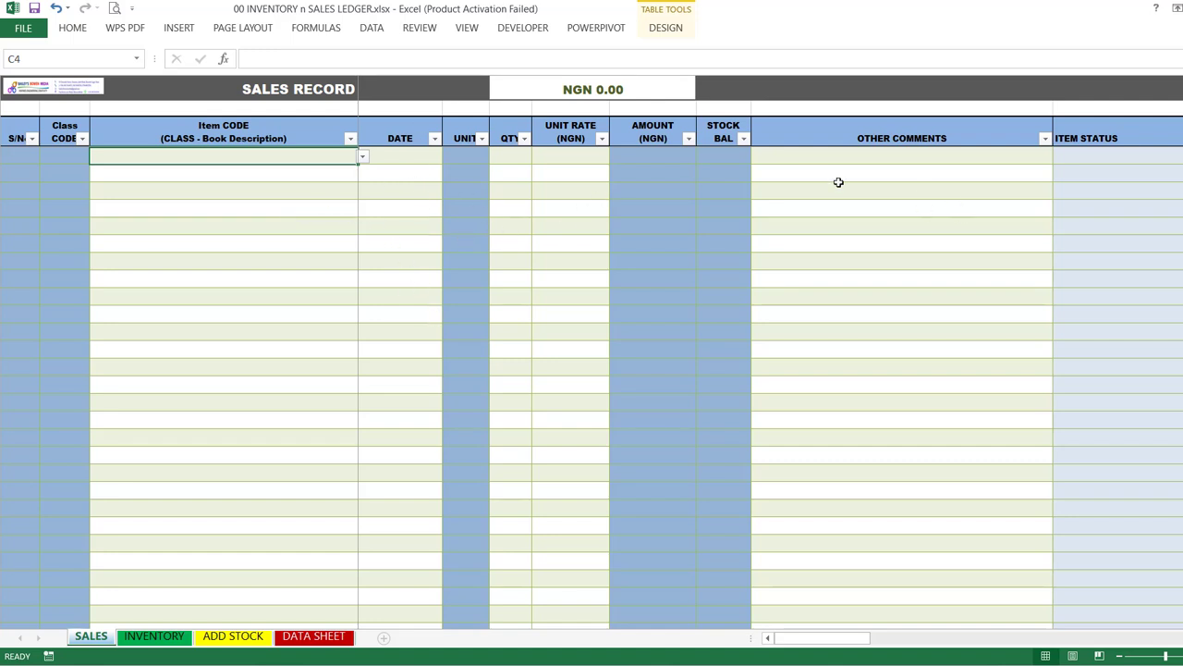
pyautogui.click(881, 196)
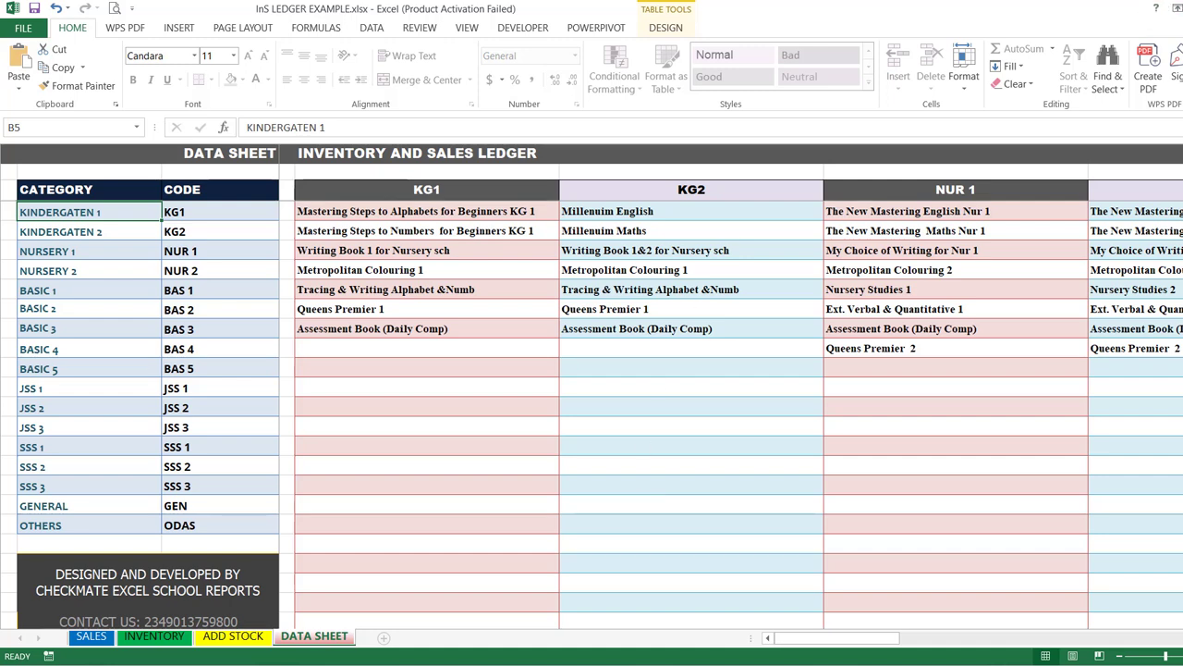
# Step: Collapse the ribbon in InS LEDGER EXAMPLE.xlsx and examine the data sheet's categories, codes and book lists from KG1 through ODAS
pyautogui.hotkey('ctrl', 'F1')
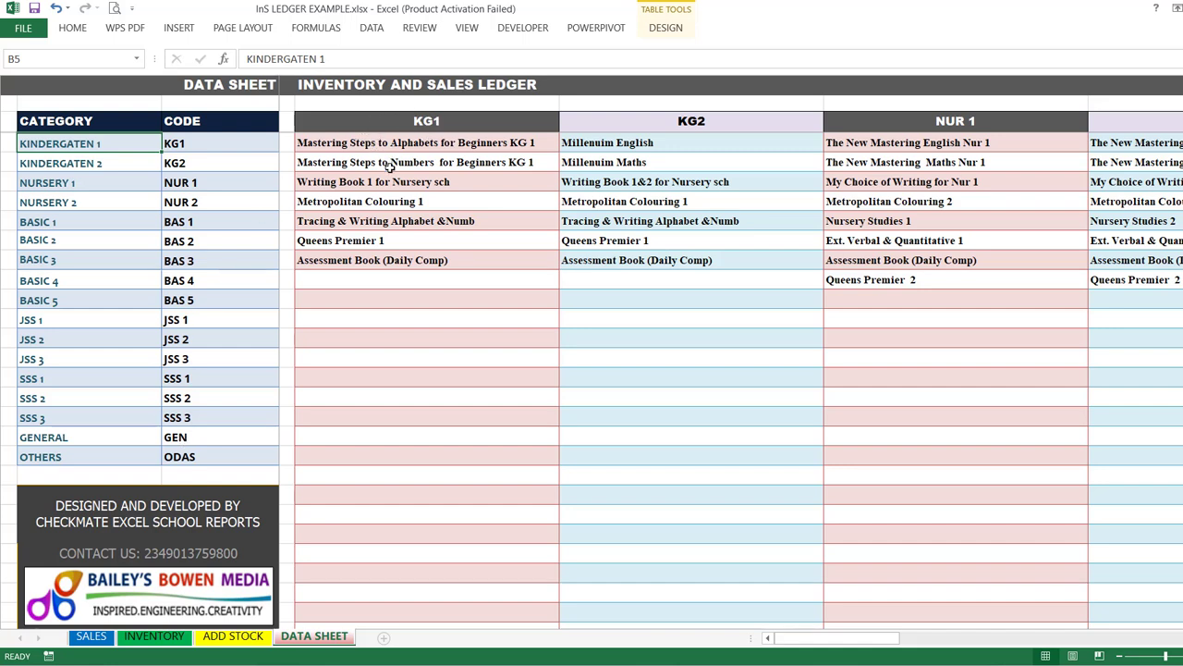
pyautogui.moveTo(814, 638); pyautogui.dragTo(878, 638)
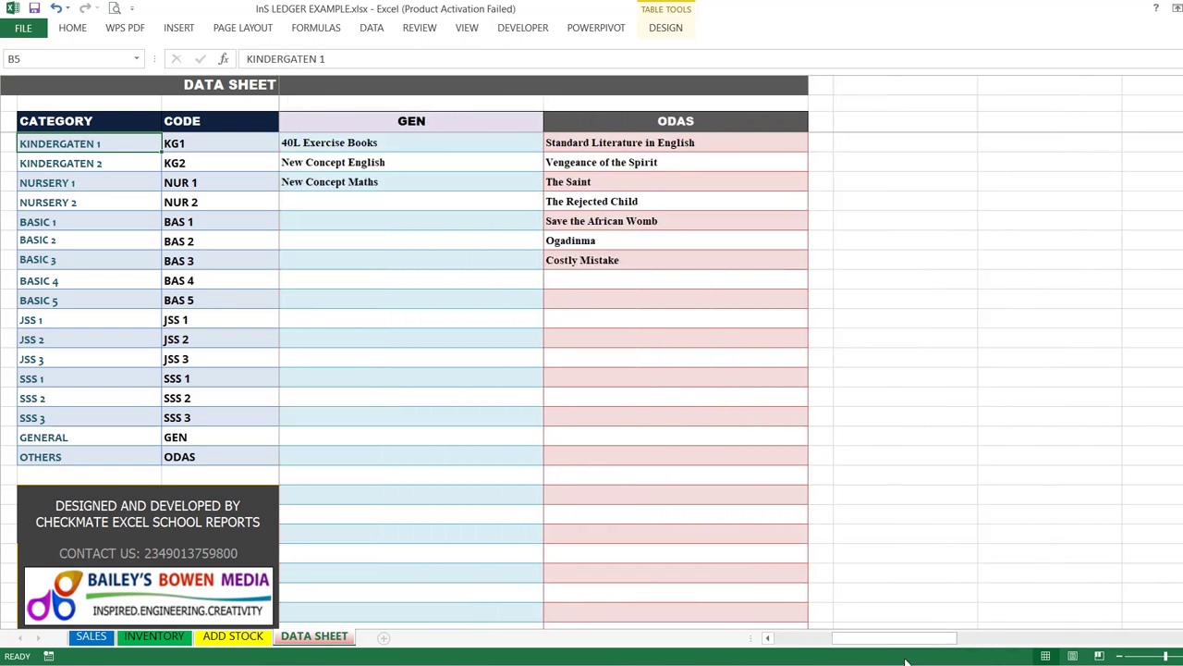
pyautogui.moveTo(906, 661)
pyautogui.moveTo(910, 642); pyautogui.dragTo(852, 638)
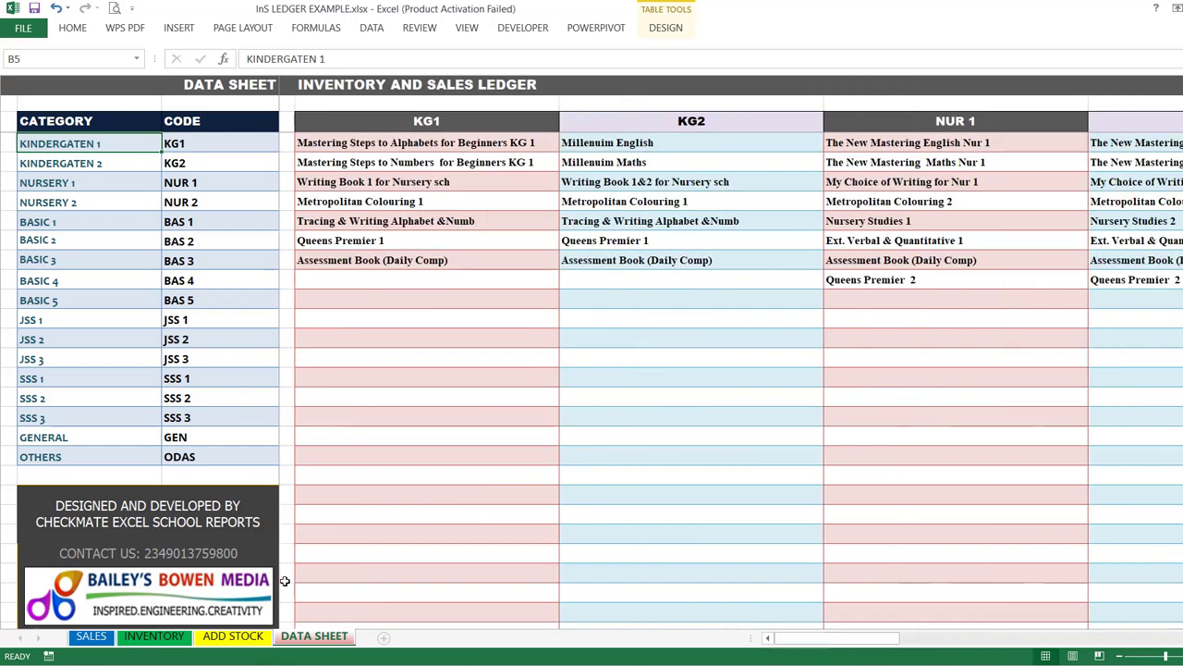
# Step: On the ADD STOCK sheet, choose "1-KG1 - Mastering Steps to Alphabets for Beginners KG 1" as item 1's book description
pyautogui.click(248, 642)
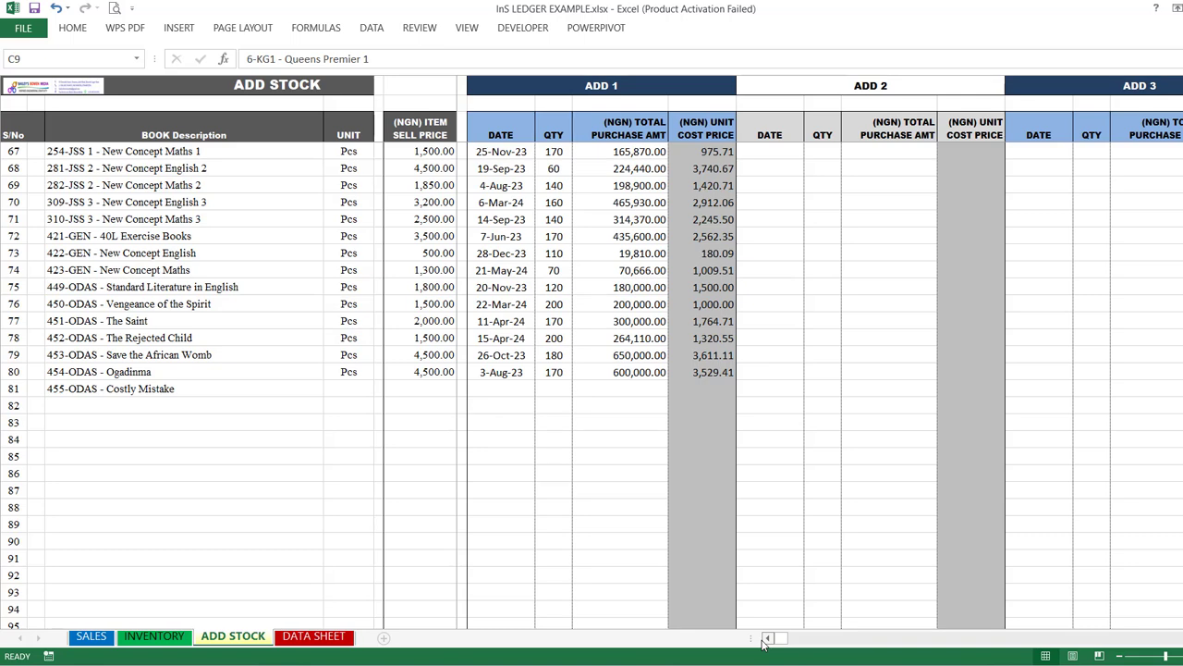
pyautogui.scroll(20, 435, 385)
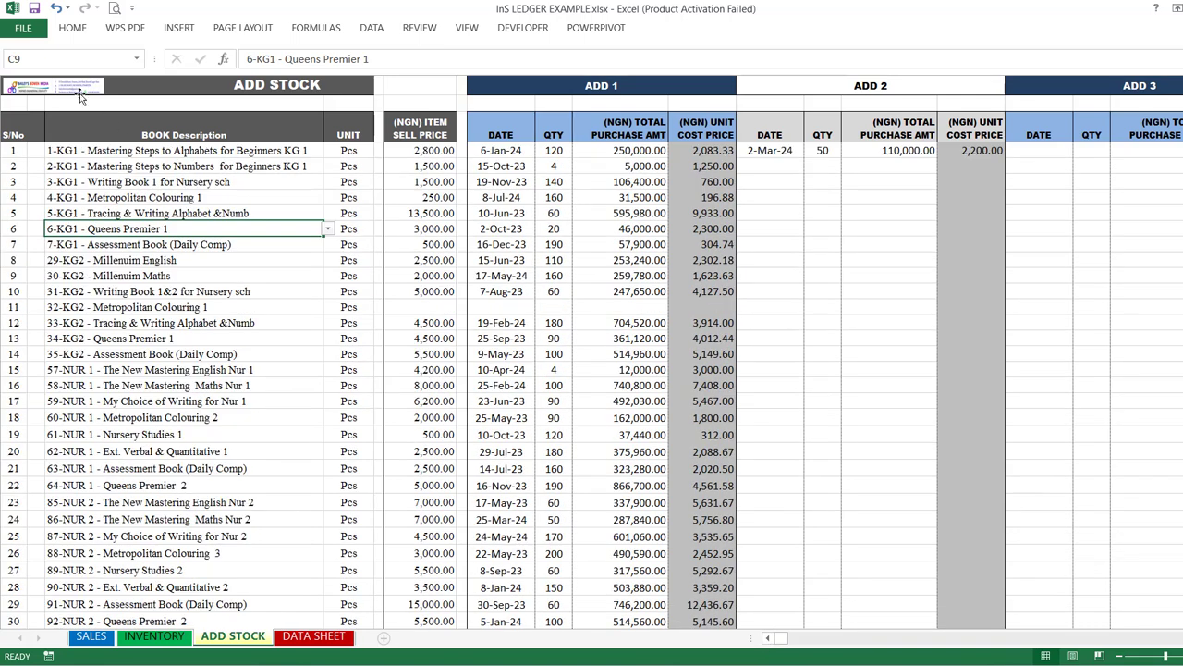
pyautogui.click(190, 153)
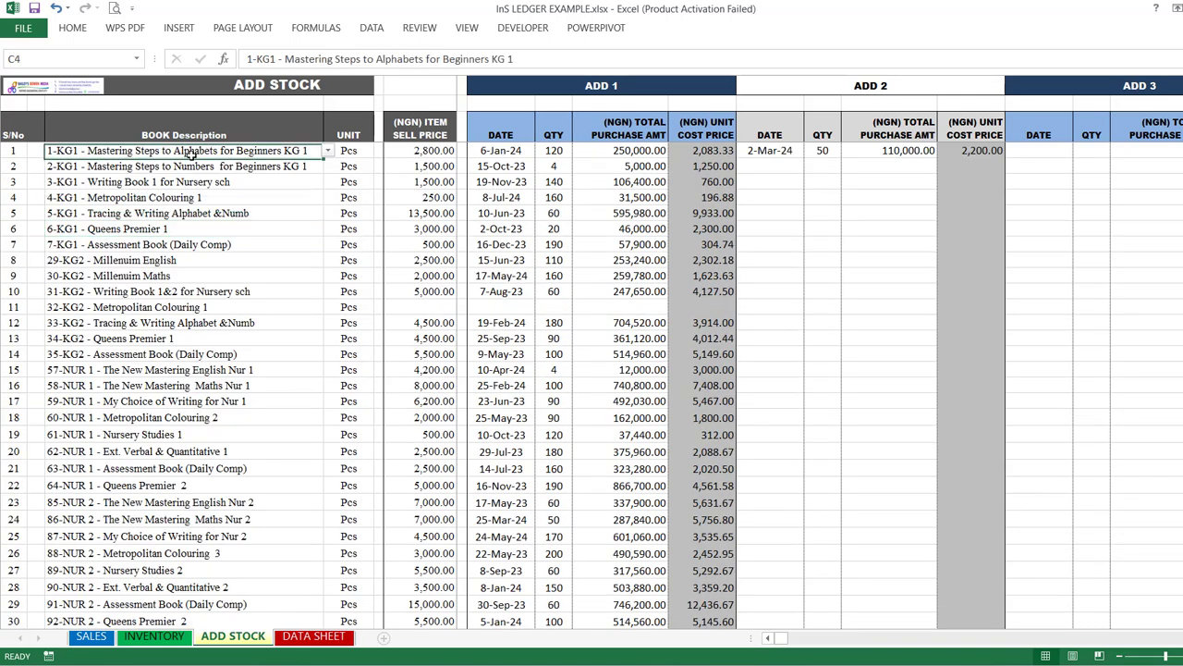
pyautogui.click(327, 152)
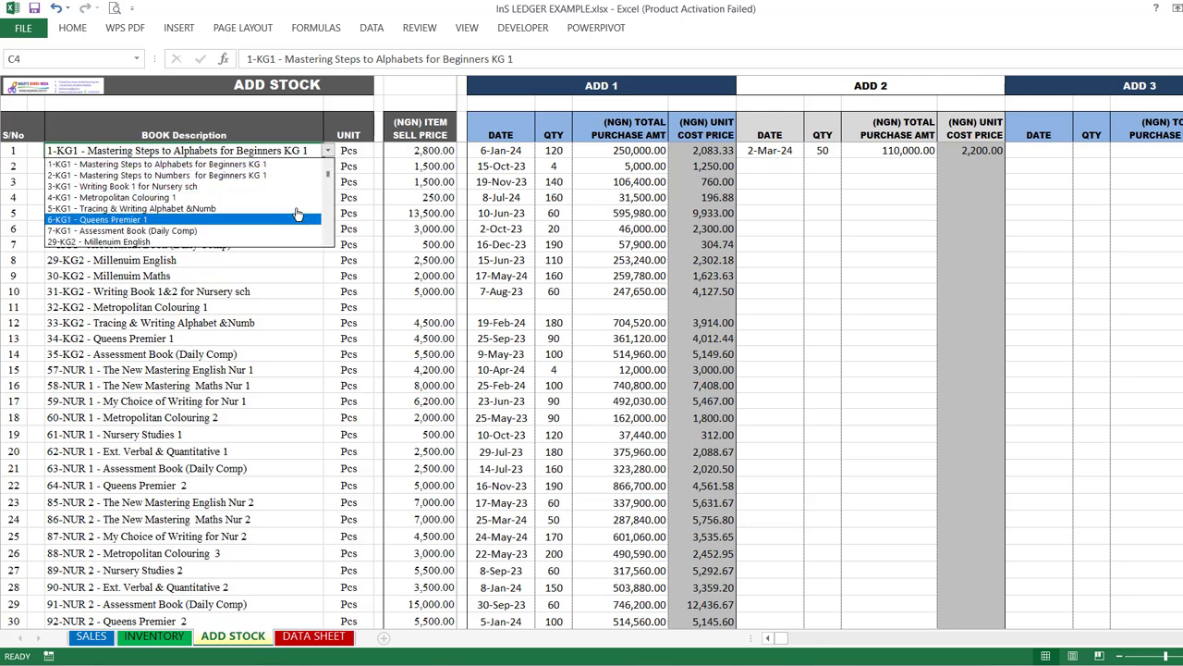
pyautogui.click(277, 163)
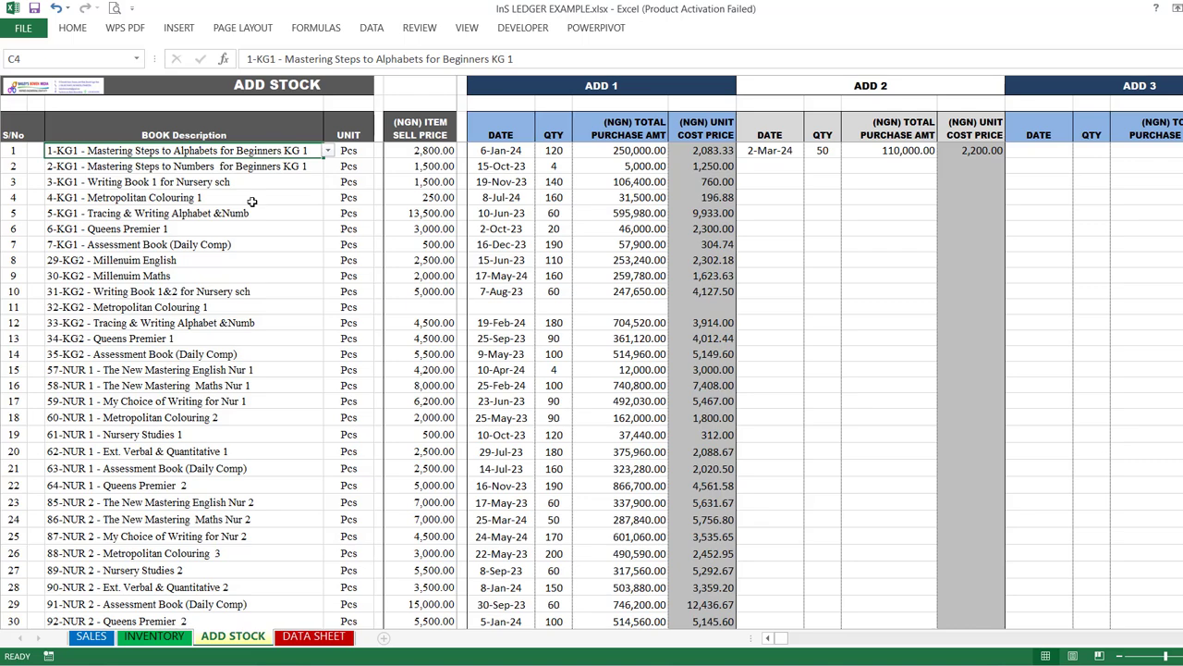
# Step: Examine the first stock item's date, quantity, total purchase amount, unit cost price and selling price
pyautogui.scroll(-8, 238, 361)
pyautogui.scroll(8, 238, 361)
pyautogui.click(513, 150)
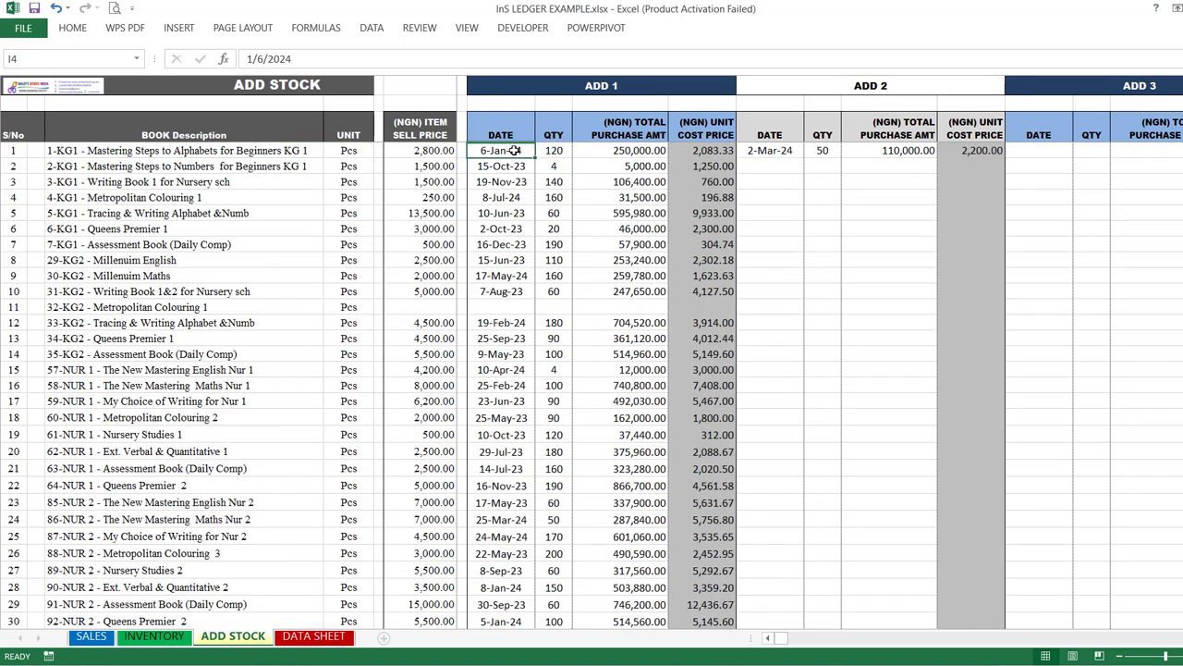
pyautogui.click(553, 150)
pyautogui.click(629, 149)
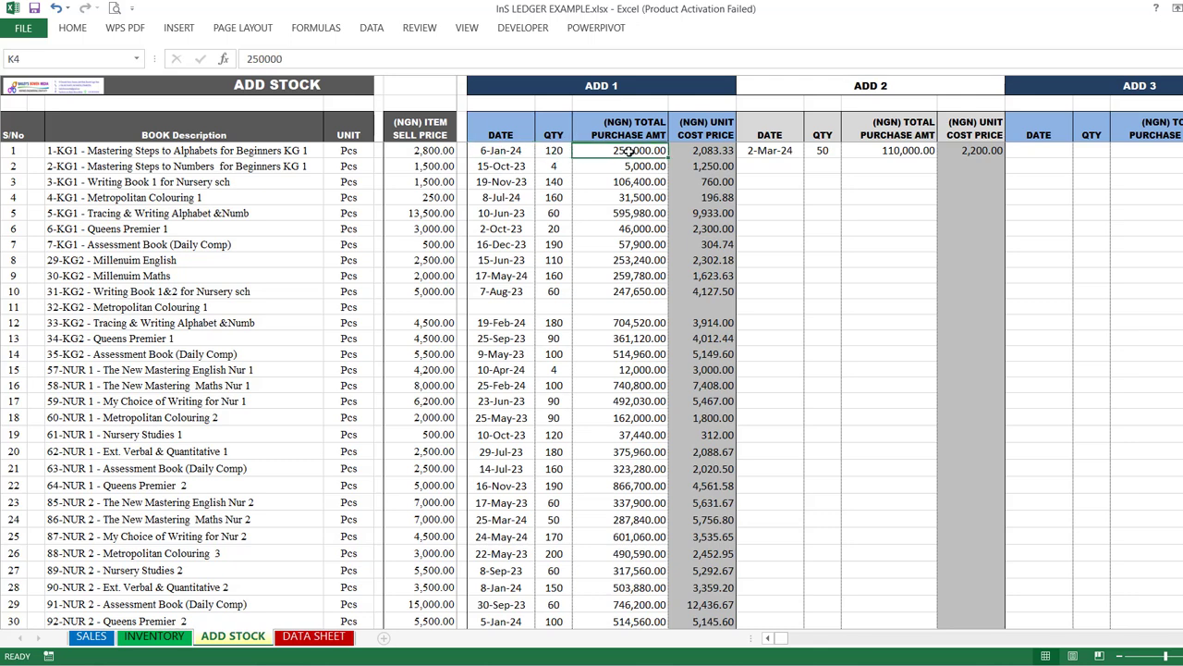
pyautogui.click(551, 150)
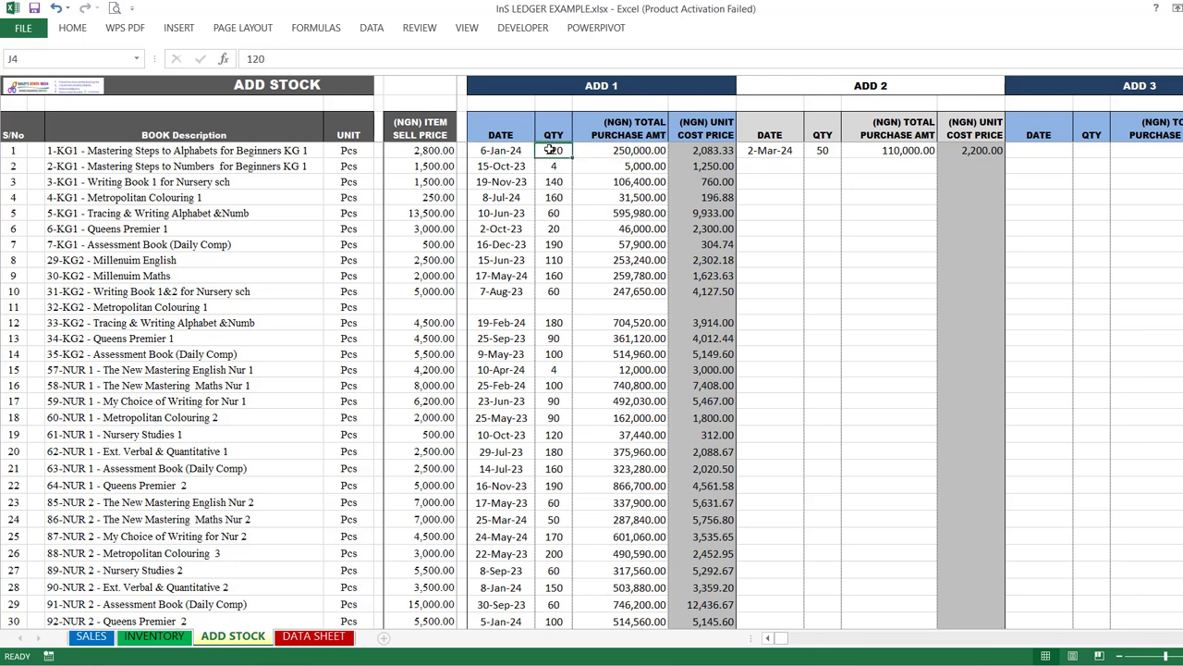
pyautogui.click(713, 150)
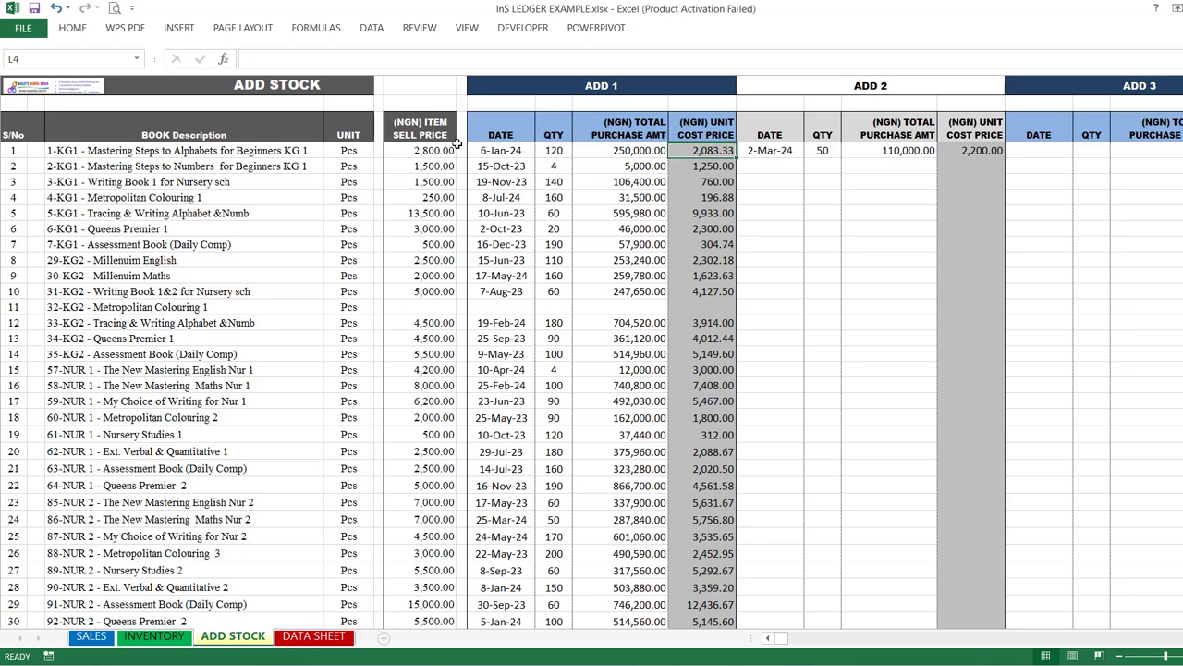
pyautogui.click(428, 154)
pyautogui.click(440, 166)
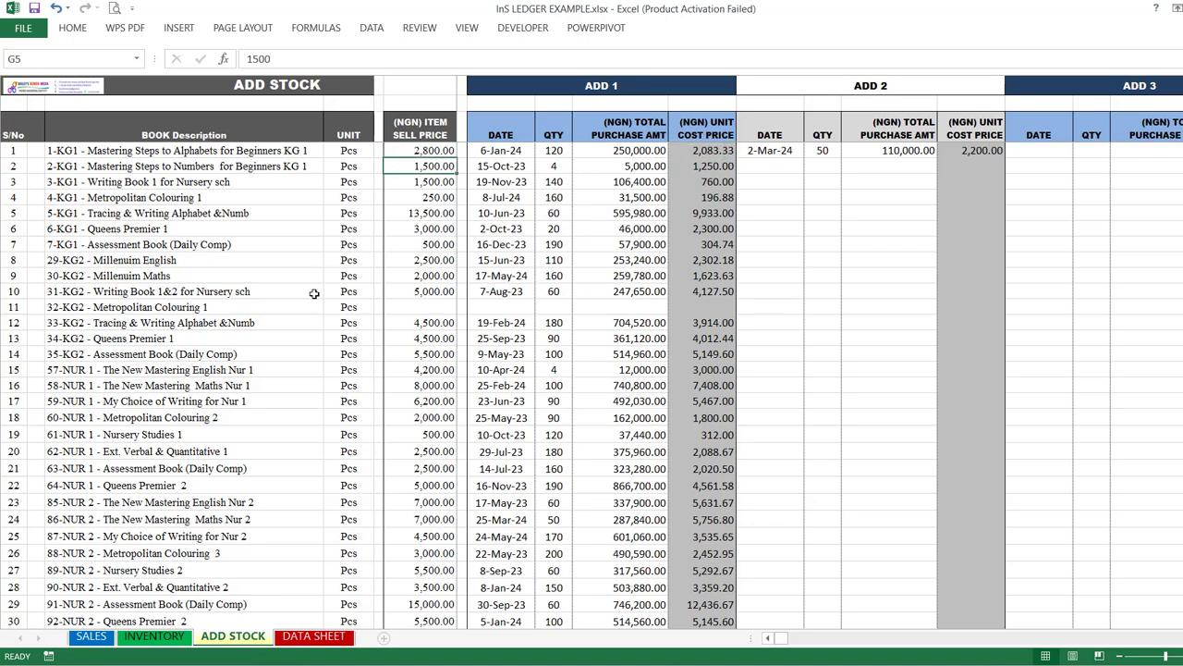
# Step: Choose the already stocked book "3-KG1 - Writing Book 1 for Nursery sch" as the book description of item 82
pyautogui.scroll(-6, 305, 326)
pyautogui.scroll(-10, 306, 326)
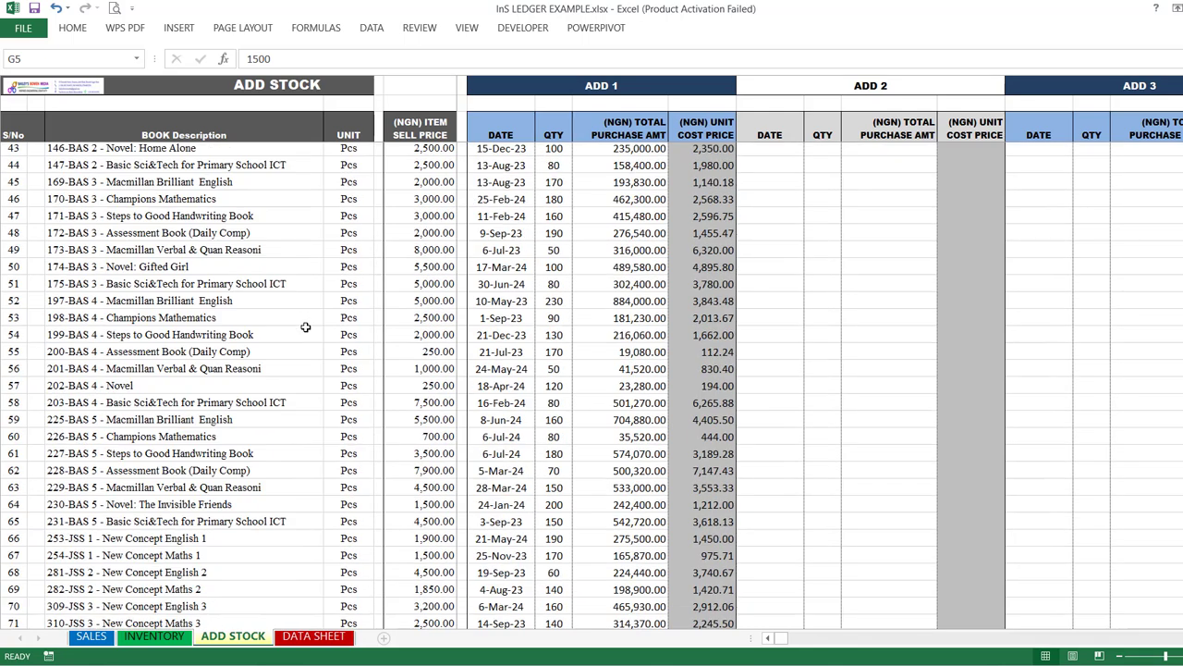
pyautogui.click(250, 404)
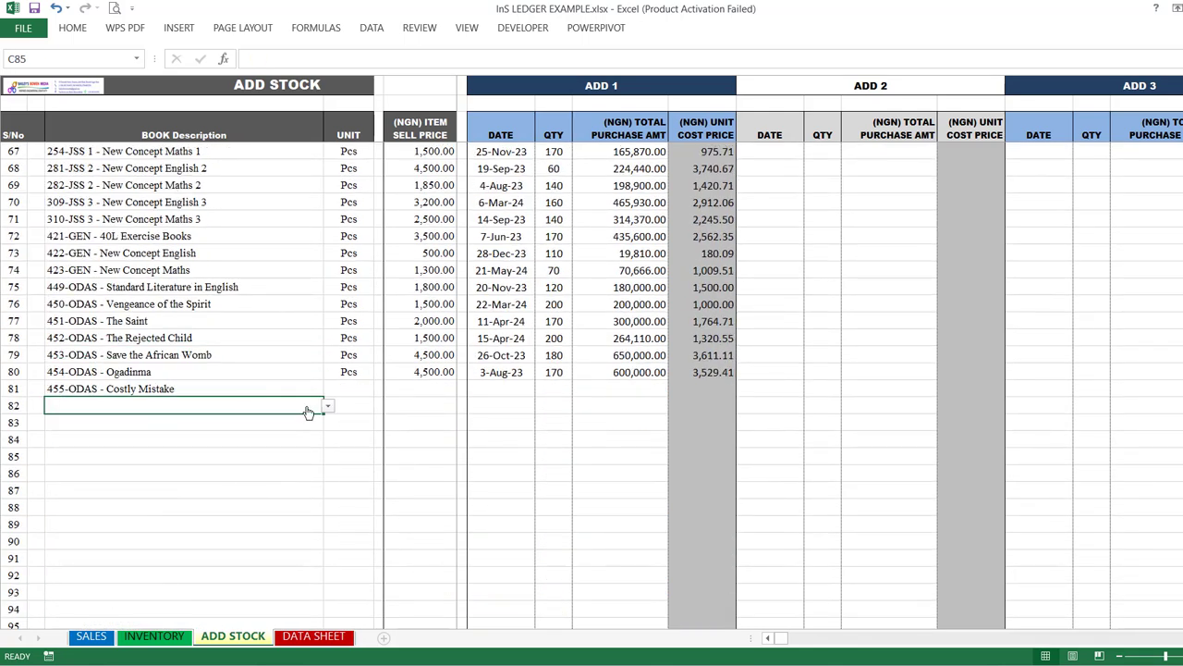
pyautogui.click(327, 406)
pyautogui.click(252, 445)
pyautogui.click(356, 403)
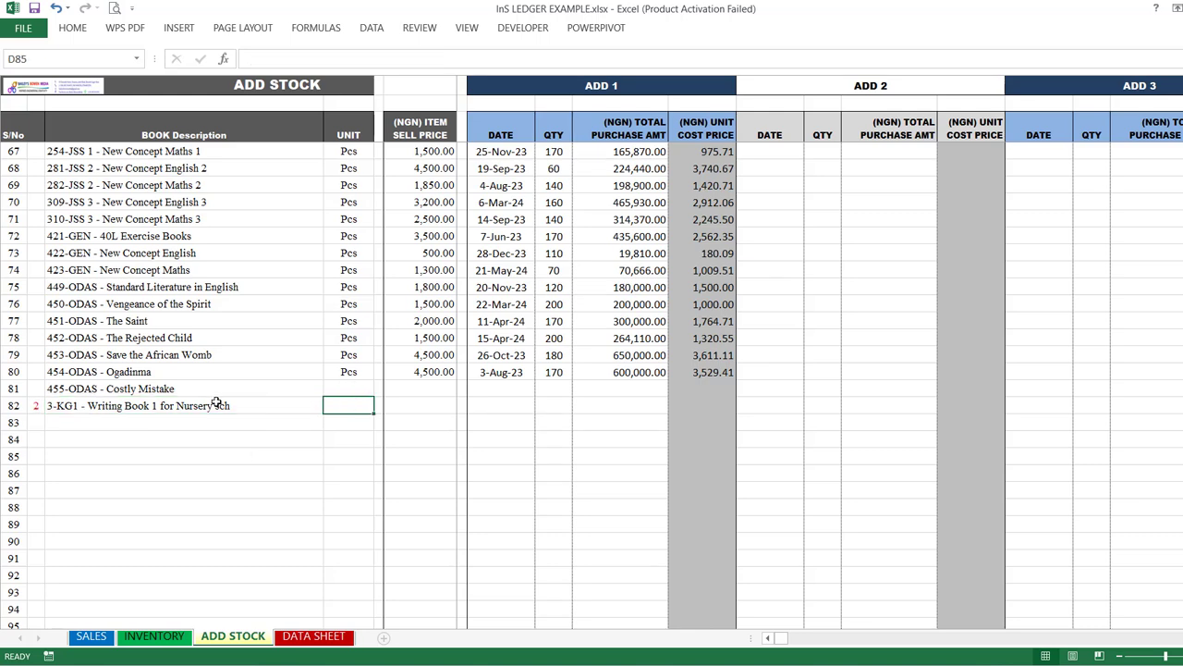
# Step: Clear the duplicate book description from item 82 on the ADD STOCK sheet
pyautogui.click(118, 406)
pyautogui.press('Delete')
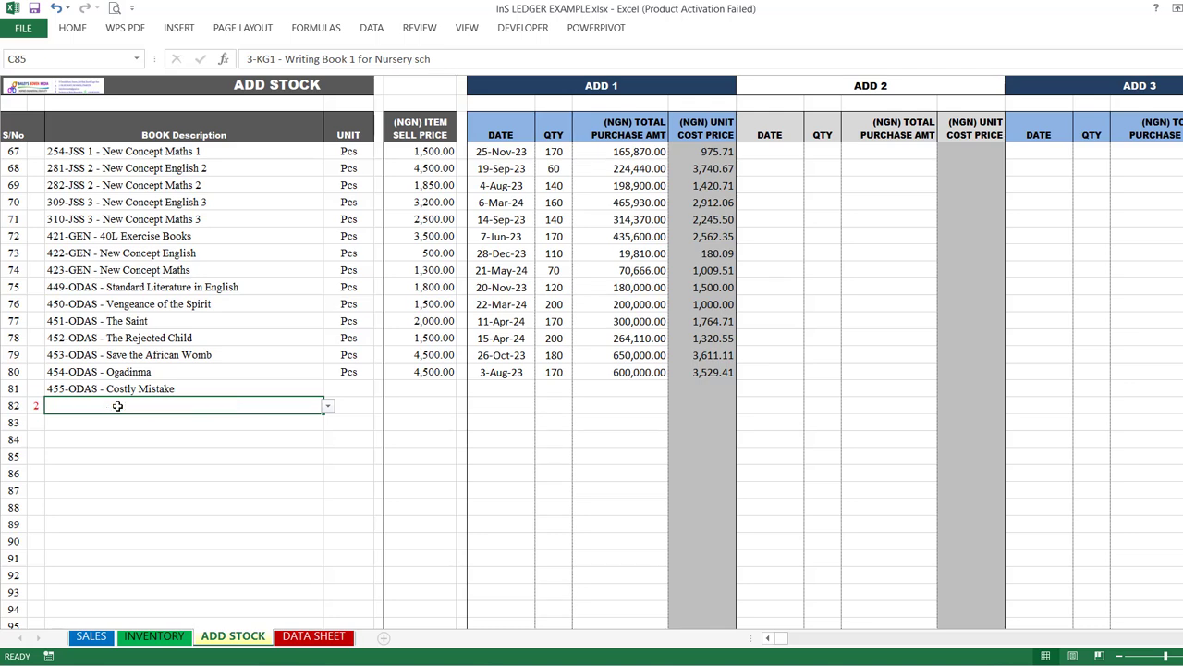
# Step: Examine the restocking column groups ADD 1 through ADD 8 and the first book's selling price
pyautogui.scroll(20, 357, 430)
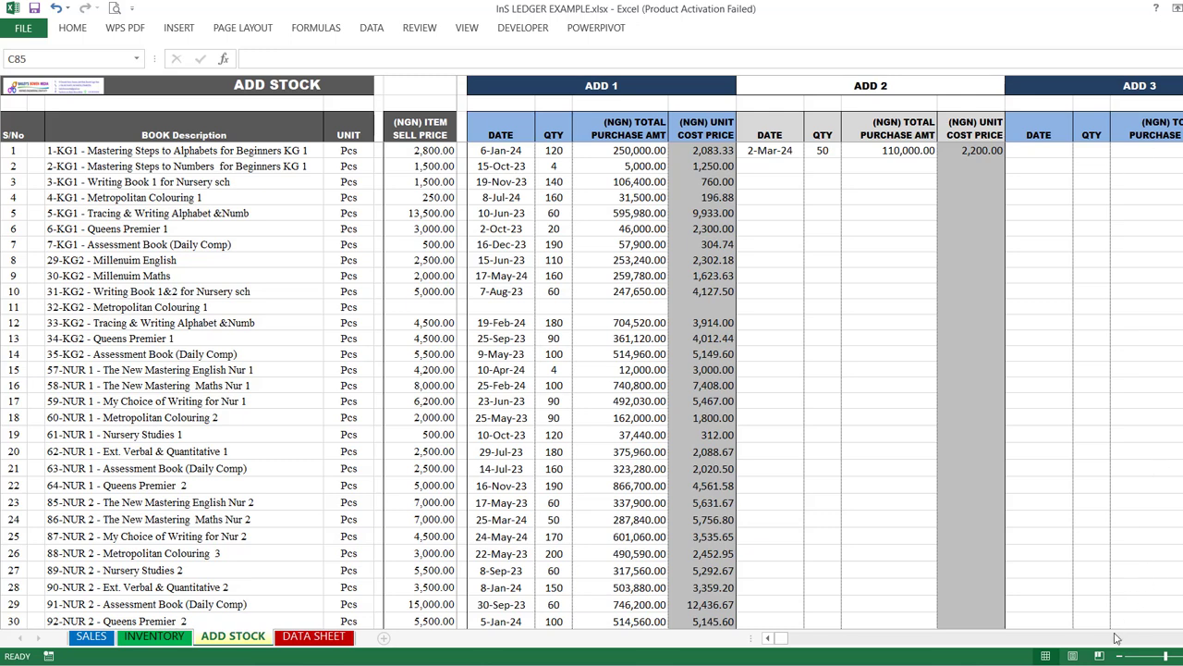
pyautogui.click(823, 642)
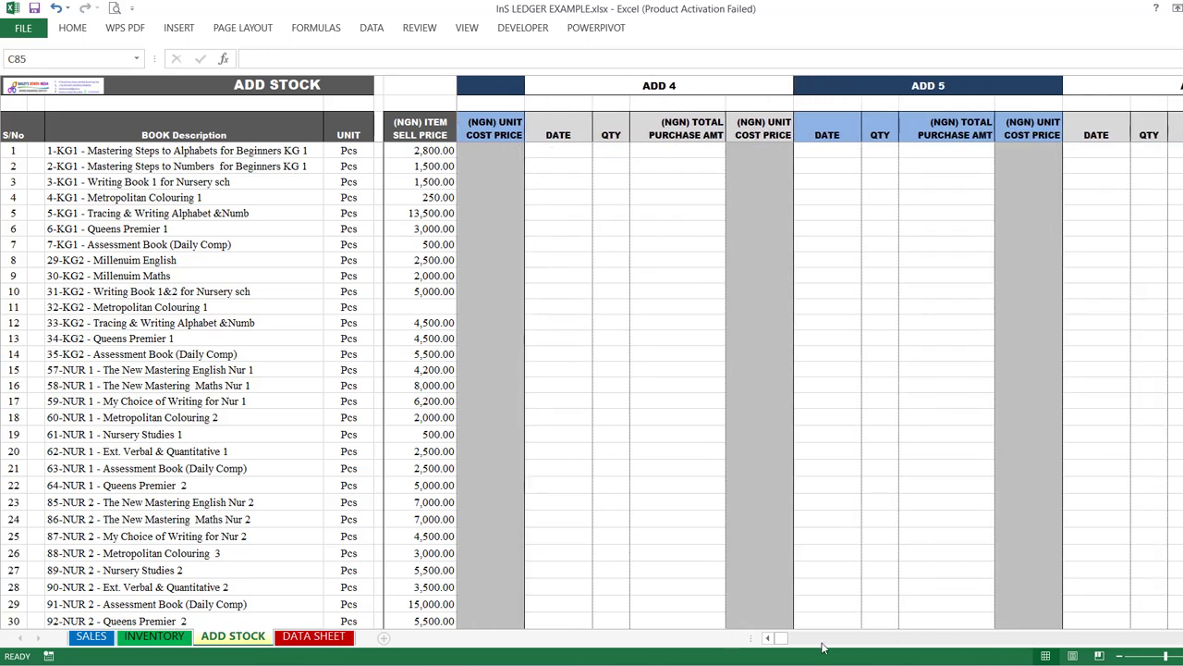
pyautogui.click(845, 642)
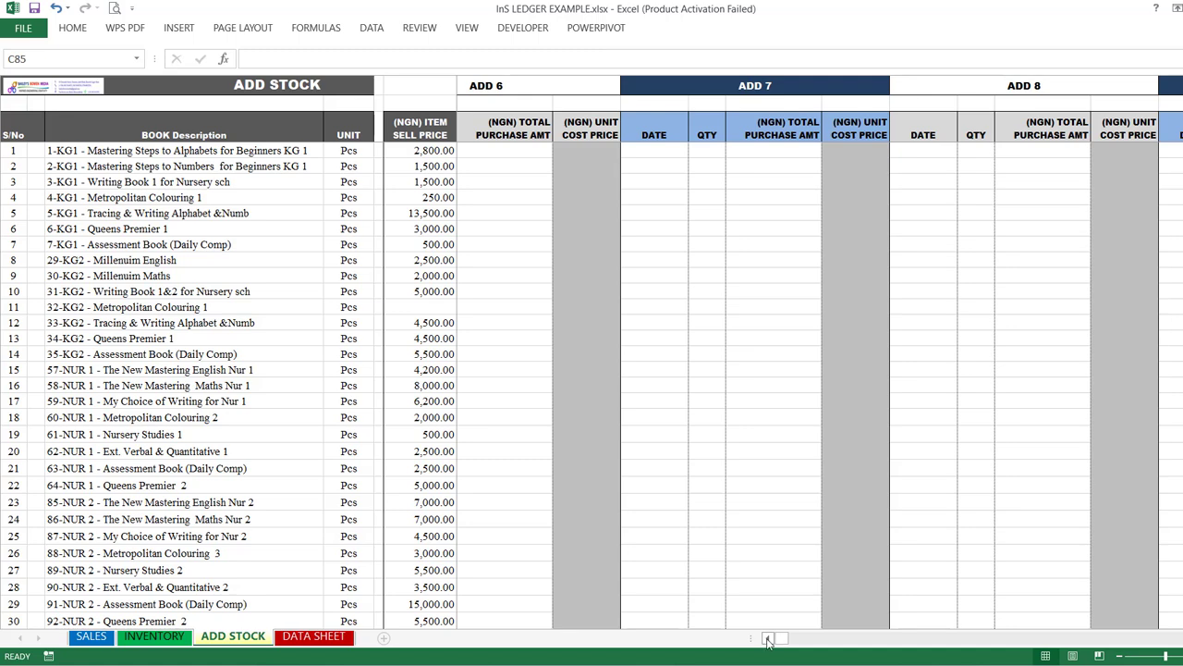
pyautogui.click(767, 638)
pyautogui.click(767, 638)
pyautogui.click(767, 638)
pyautogui.click(768, 638)
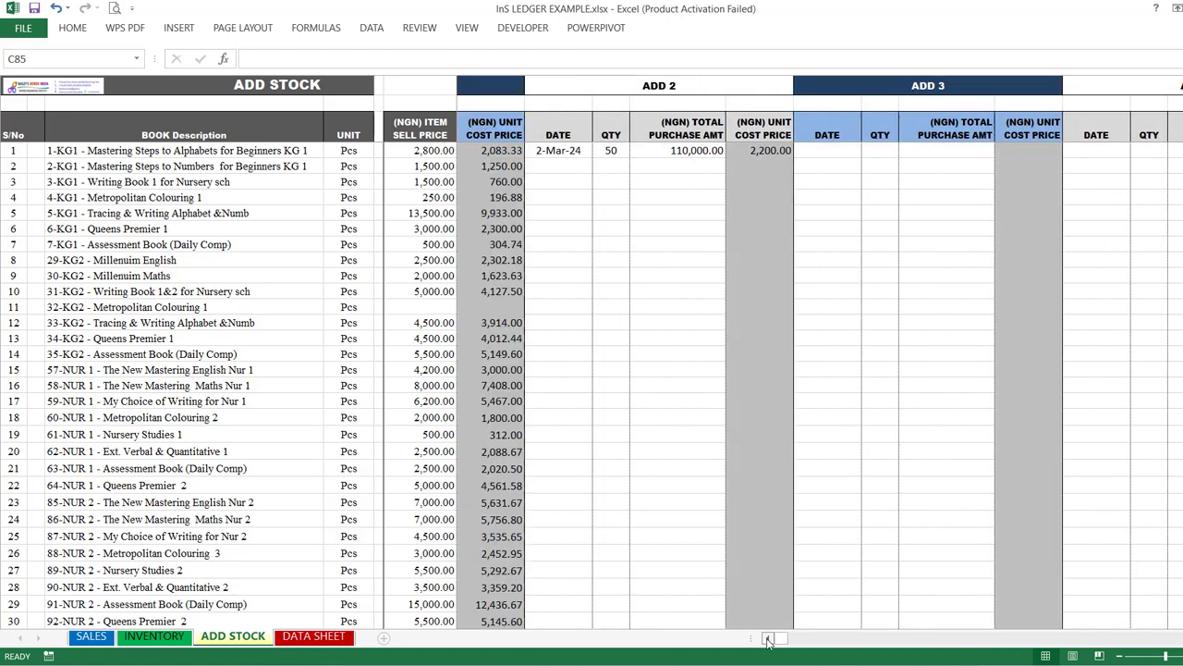
pyautogui.click(768, 638)
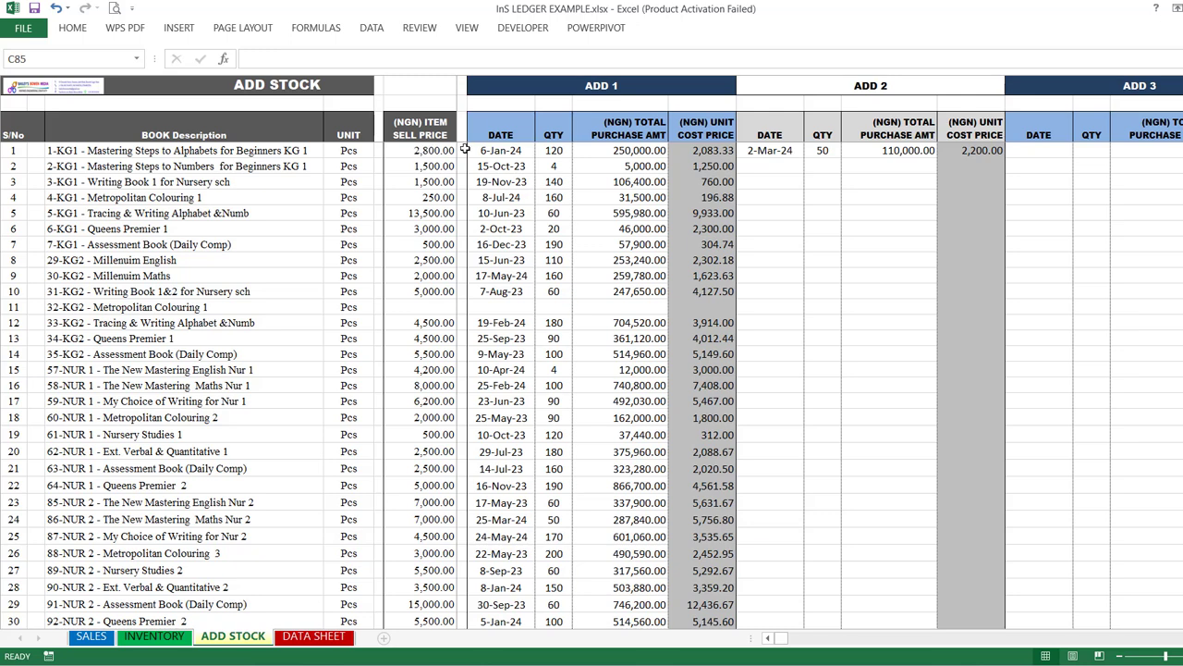
pyautogui.click(433, 150)
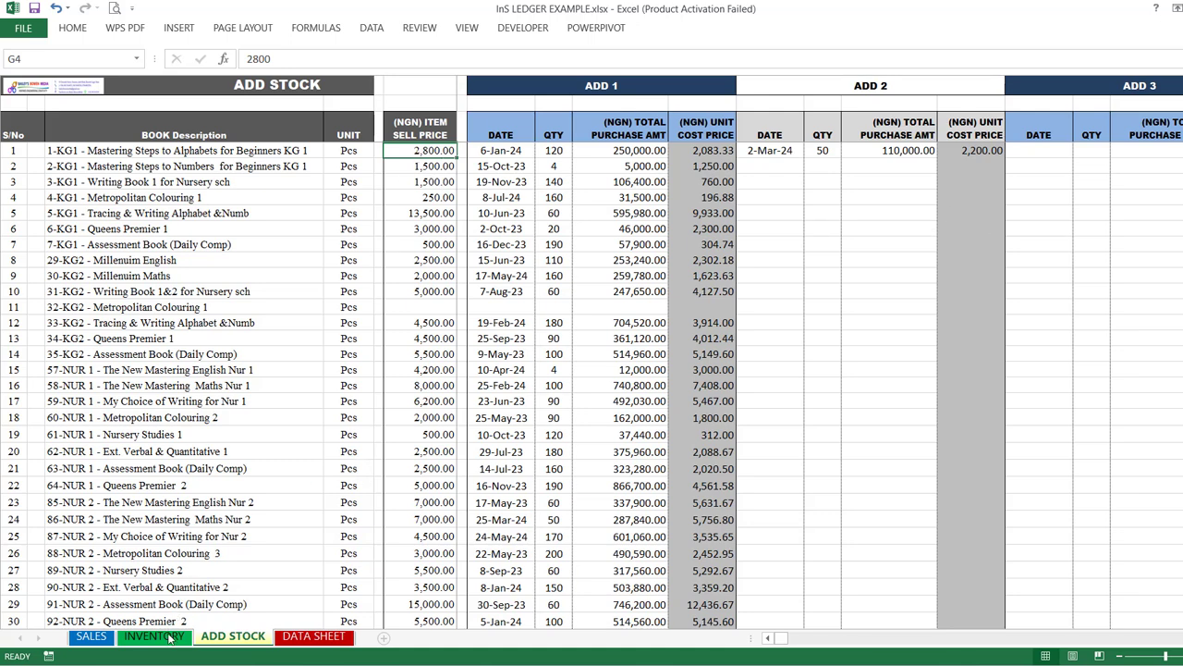
# Step: On the SALES sheet, choose "6-KG1 - Queens Premier 1" as the item code in the first empty sales row
pyautogui.click(90, 636)
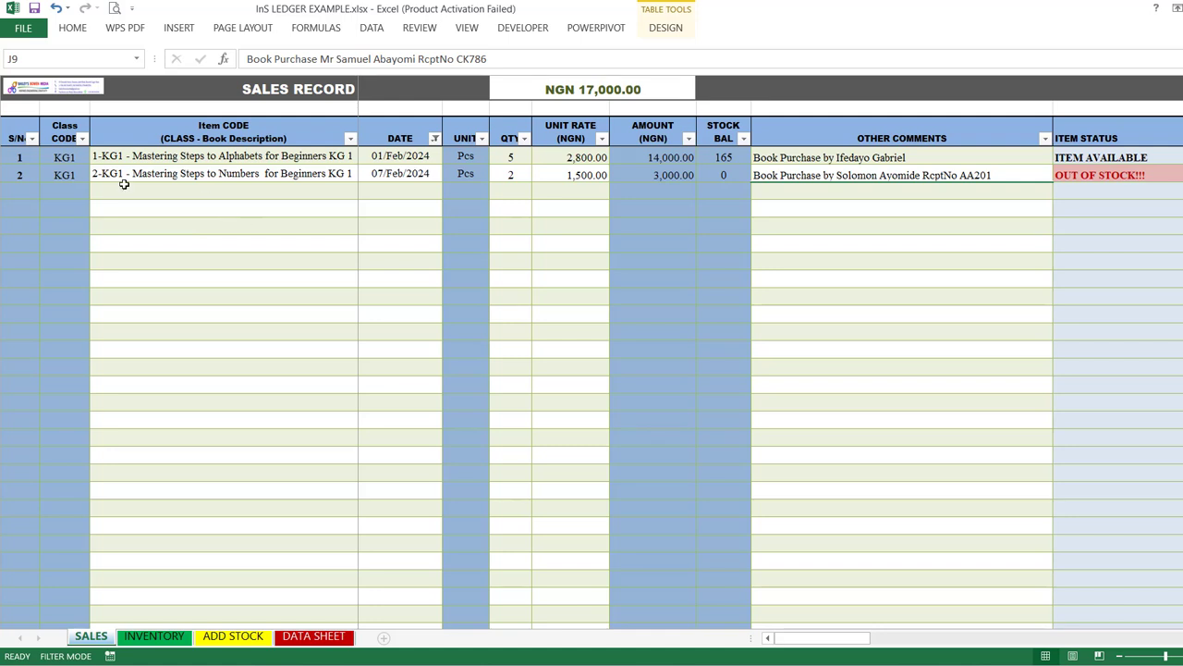
pyautogui.click(152, 194)
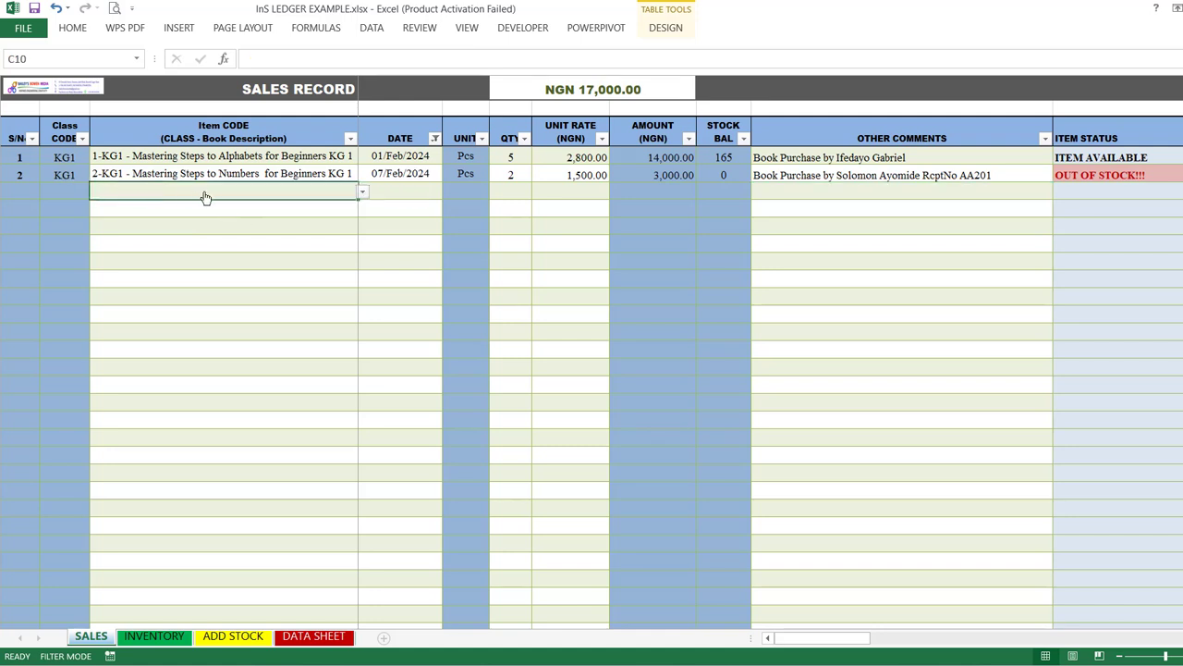
pyautogui.hotkey('alt', 'Down')
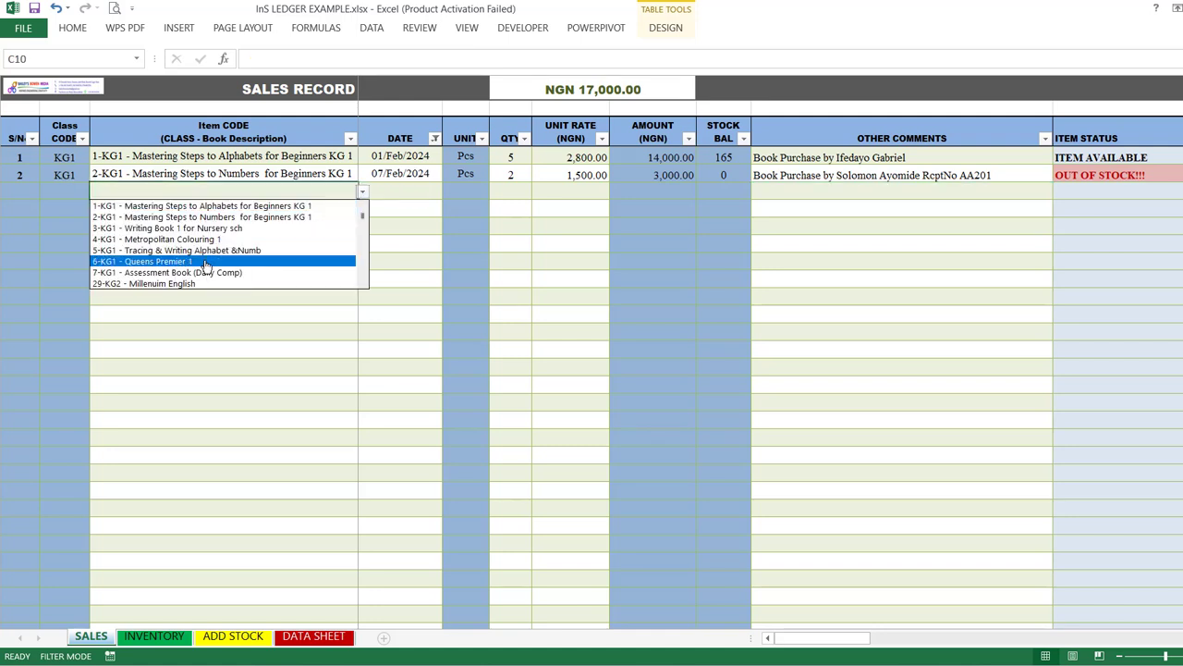
pyautogui.click(256, 264)
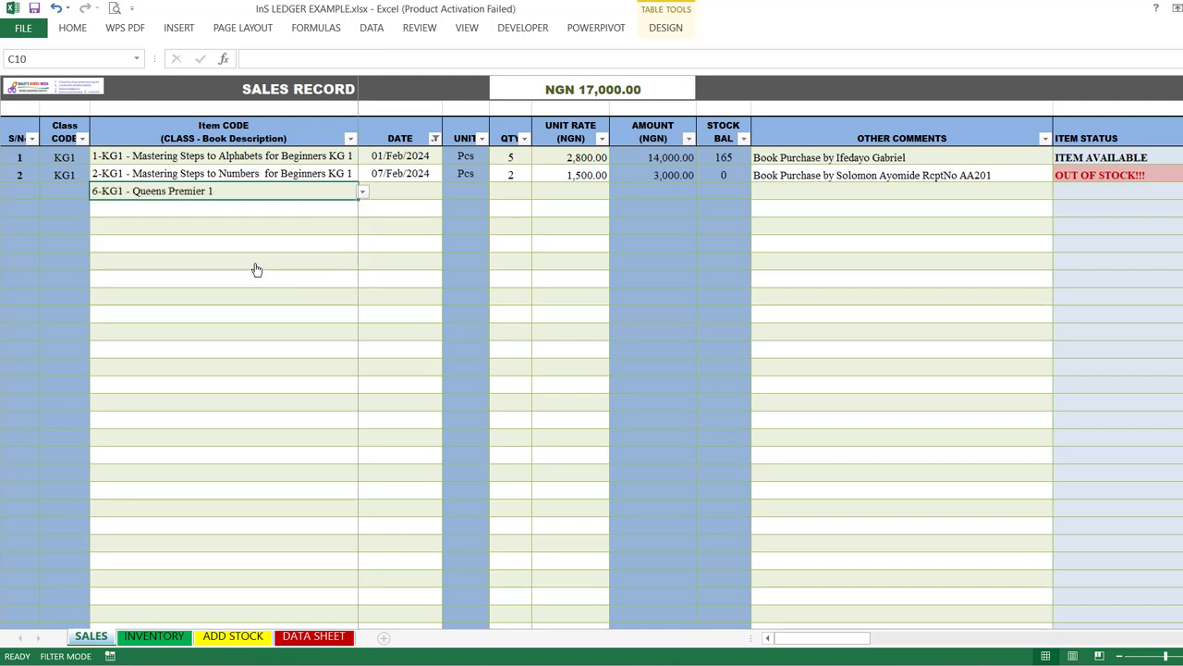
# Step: Enter 5/5/24 as the date of the third sale on the SALES sheet
pyautogui.click(417, 190)
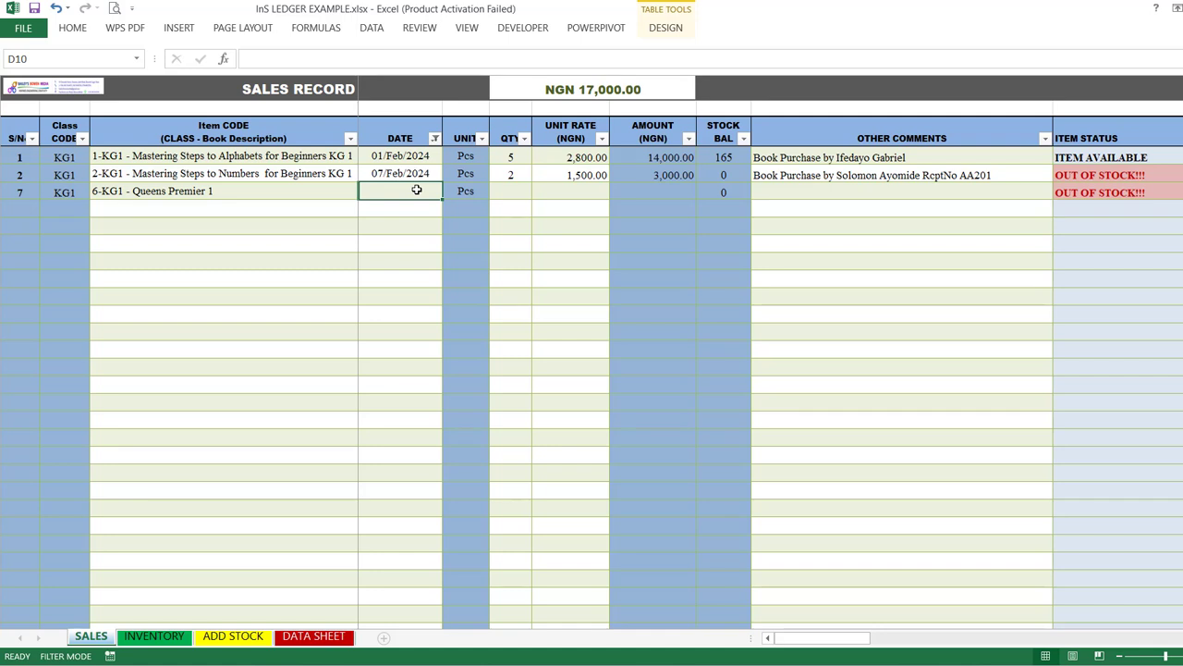
pyautogui.write('5/5')
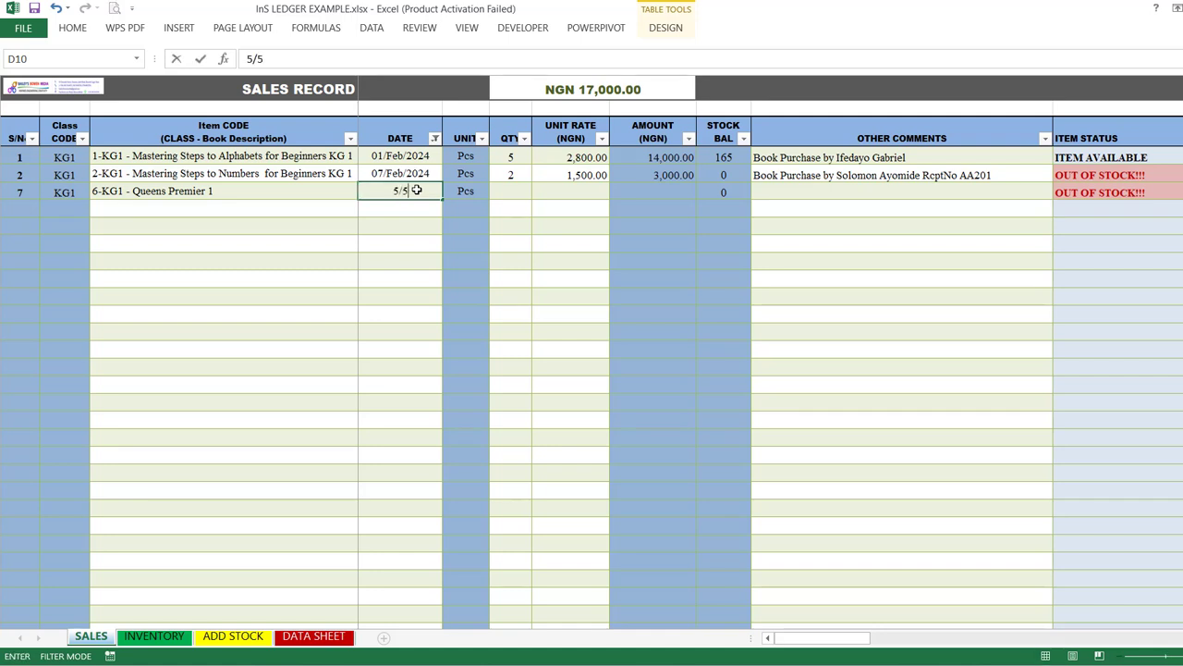
pyautogui.write('/24')
pyautogui.click(527, 186)
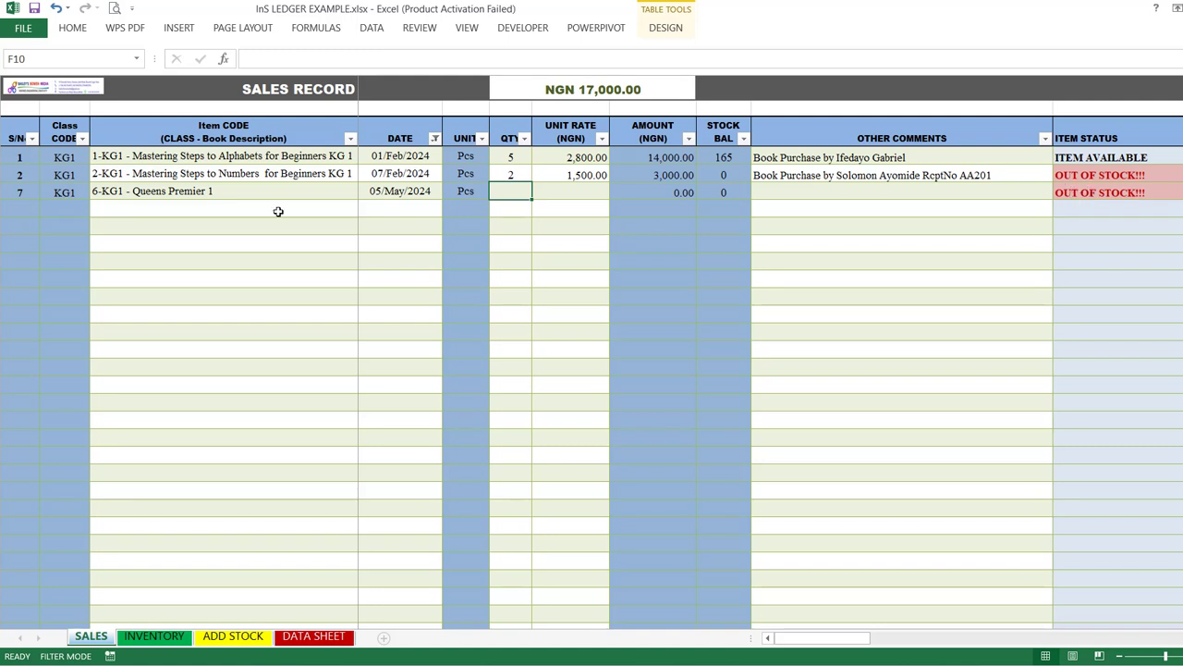
# Step: Change the third sale's item code to "2-KG1 - Mastering Steps to Numbers for Beginners KG 1"
pyautogui.click(218, 190)
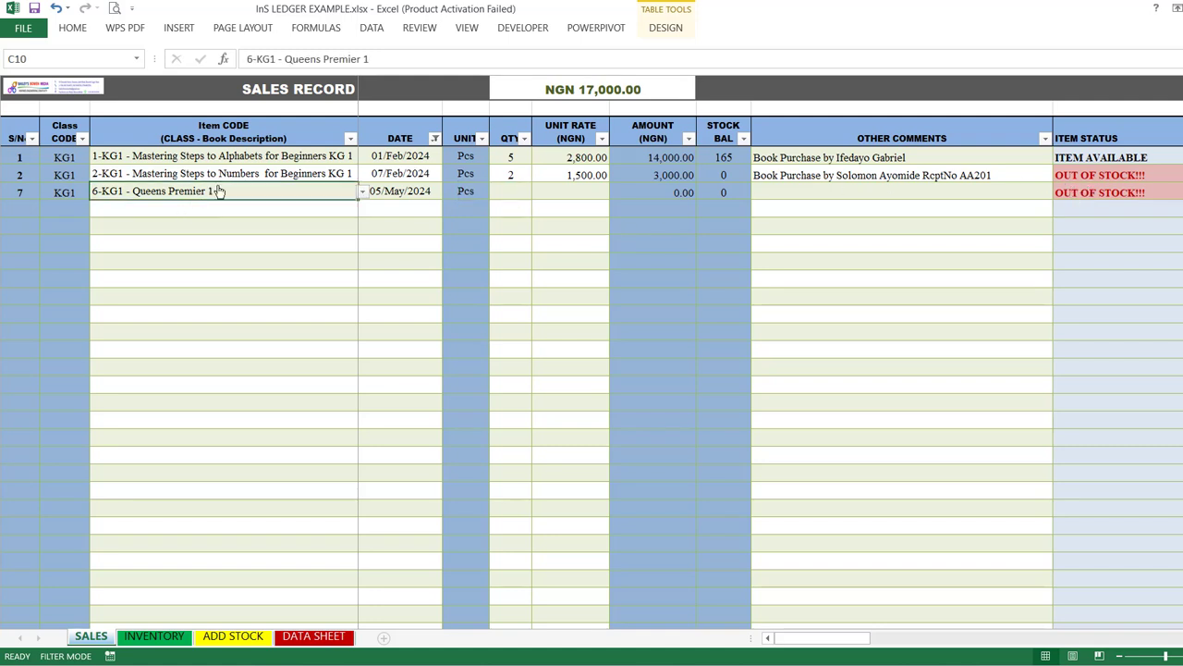
pyautogui.hotkey('alt', 'Down')
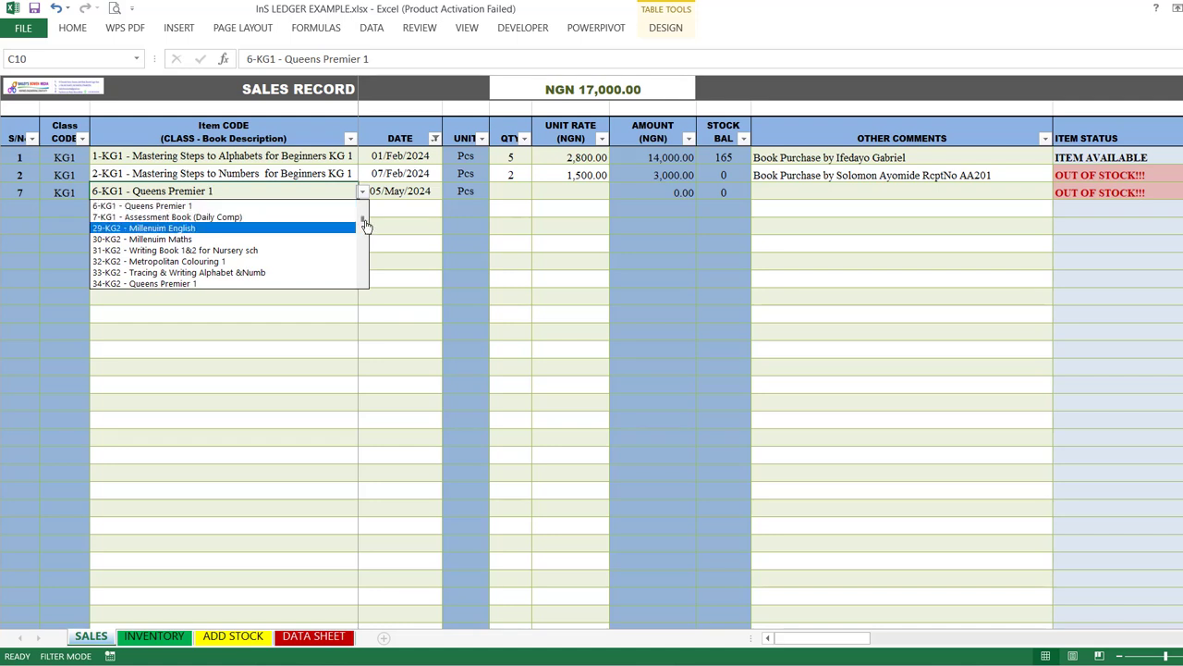
pyautogui.scroll(2, 365, 225)
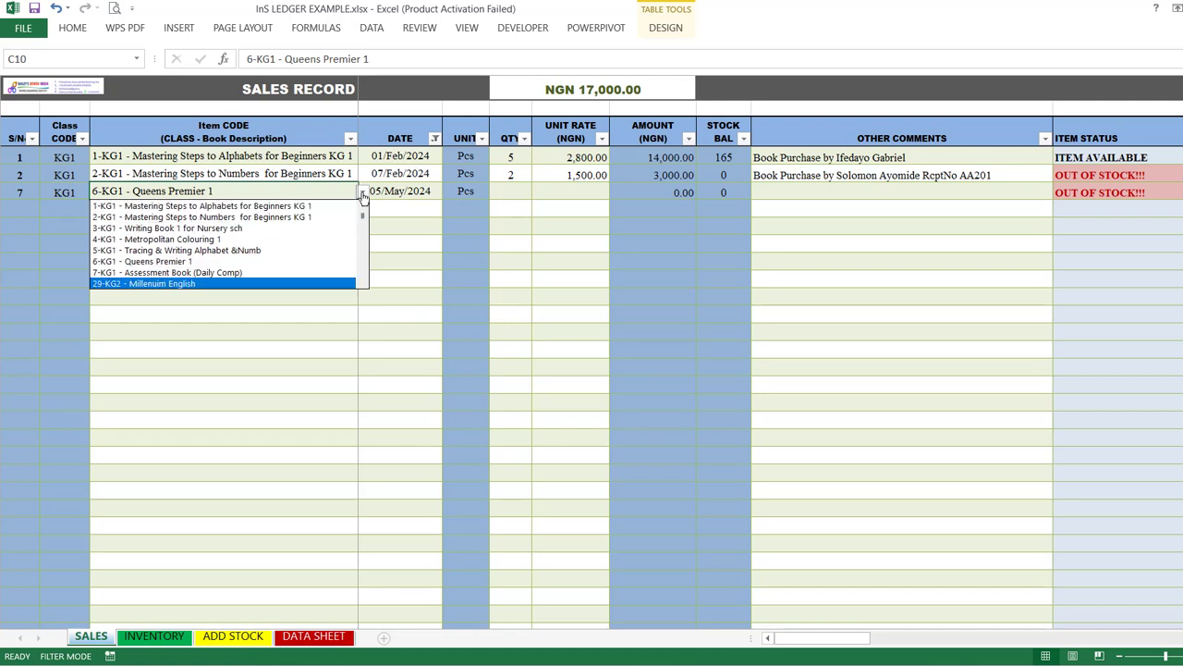
pyautogui.click(314, 217)
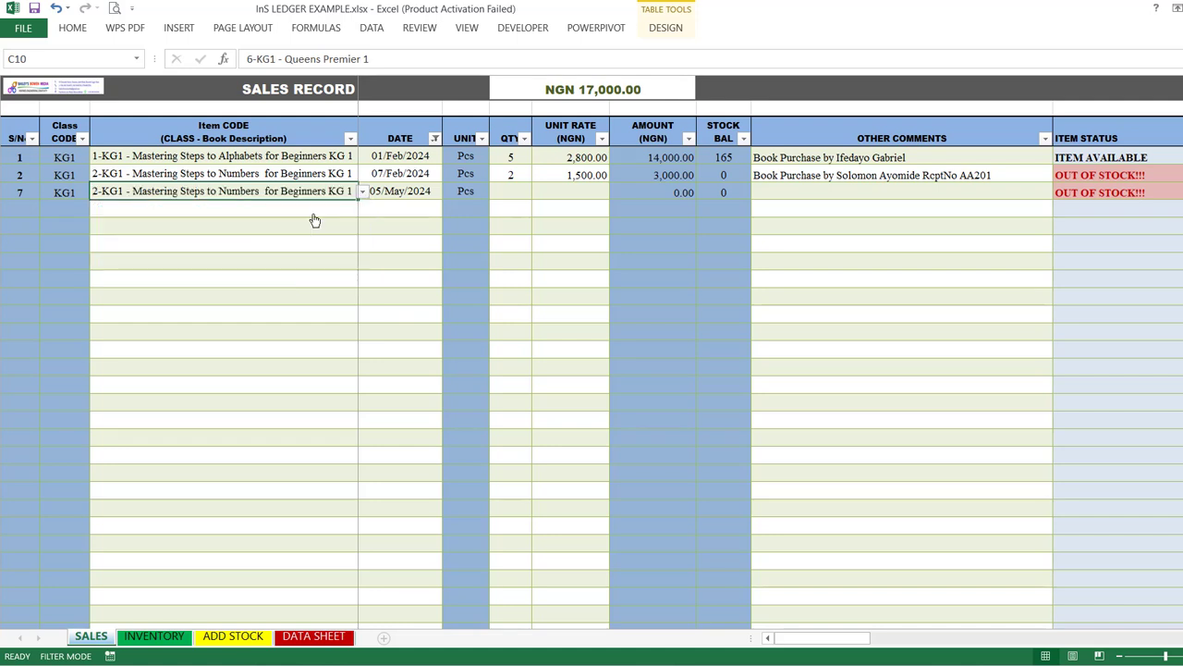
# Step: Set the third sale's item code to "1-KG1 - Mastering Steps to Alphabets for Beginners KG 1"
pyautogui.click(363, 192)
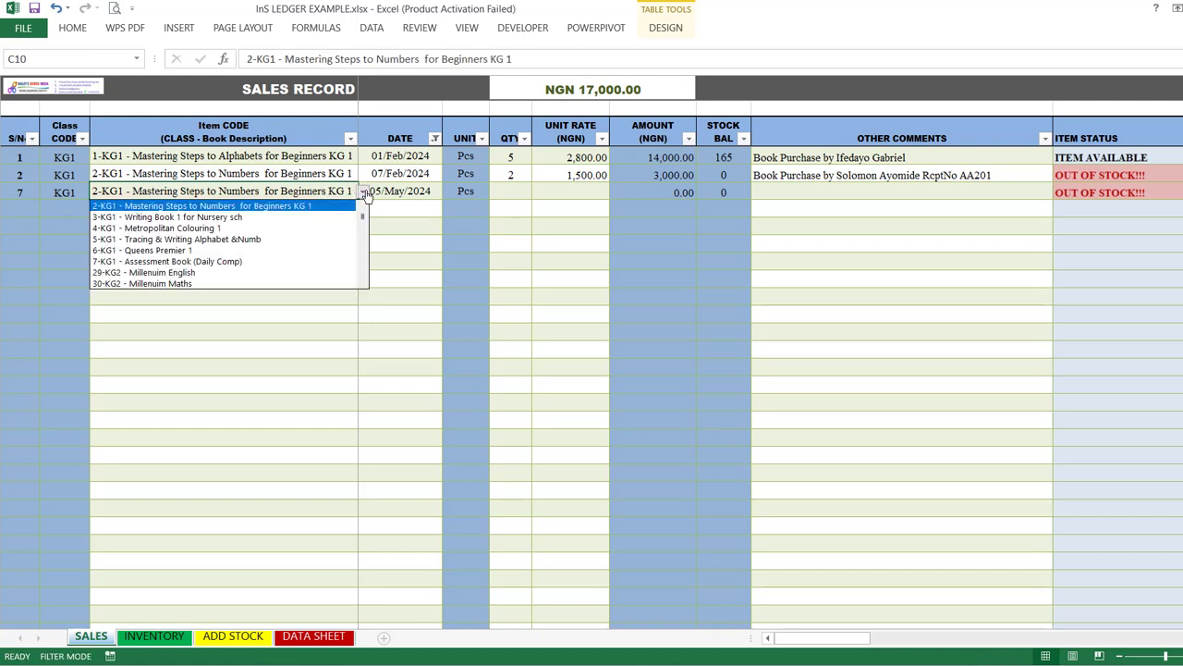
pyautogui.click(363, 209)
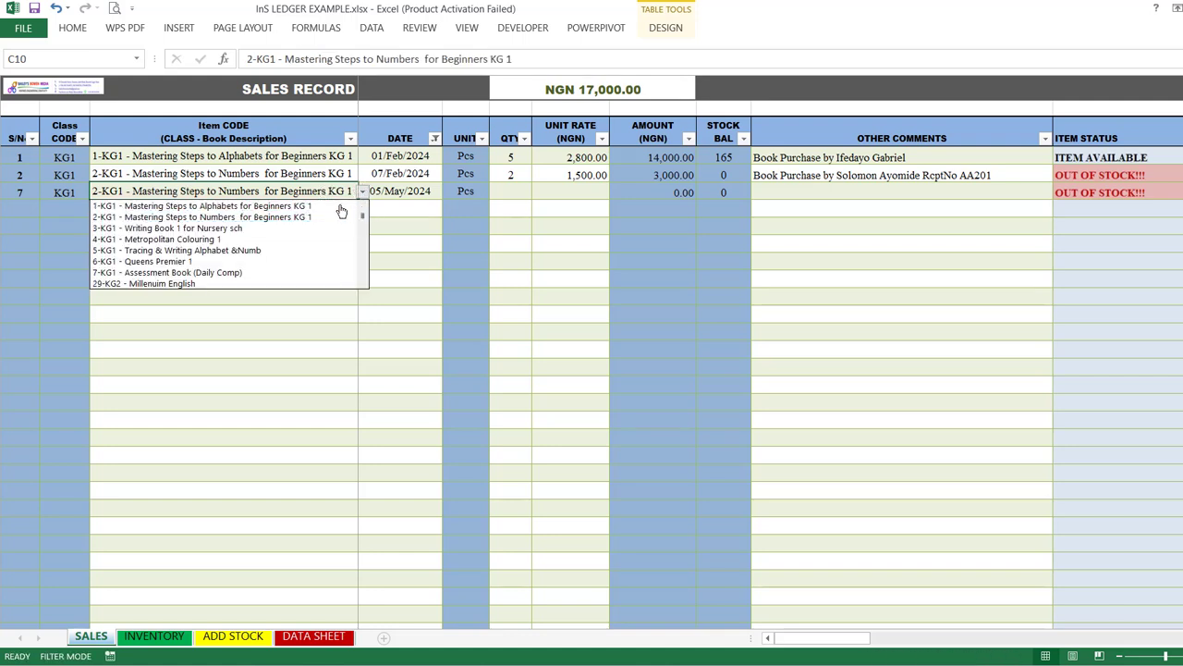
pyautogui.click(324, 206)
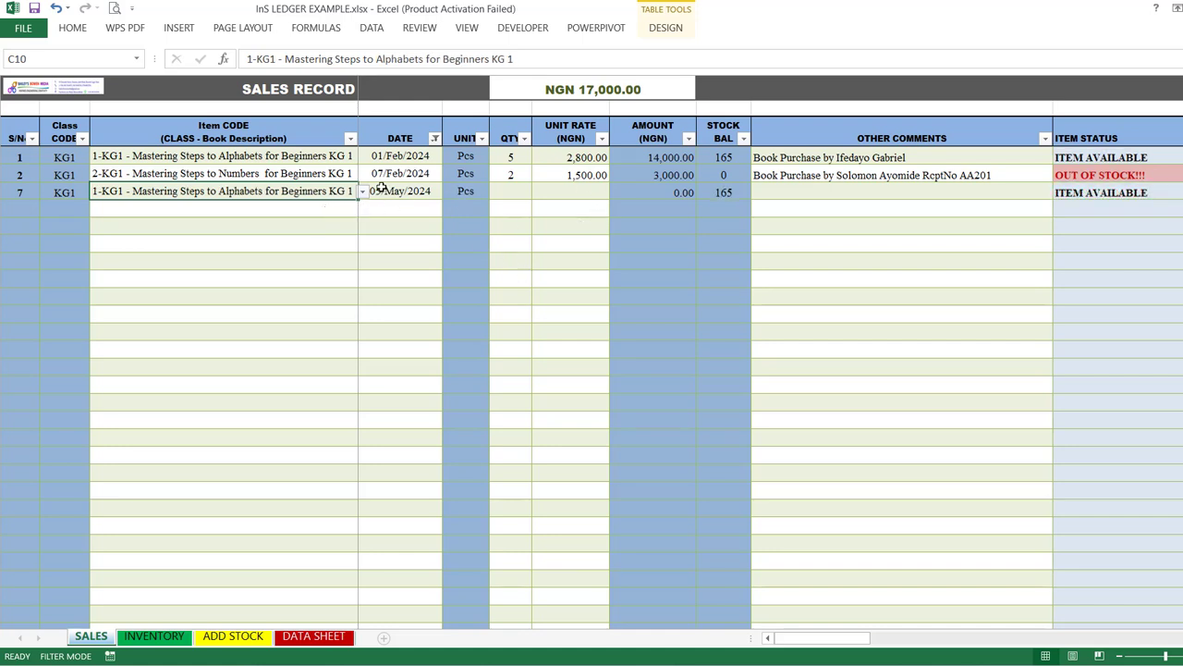
# Step: Enter a quantity of 2 and a unit rate of 2800 for the third sale
pyautogui.click(520, 193)
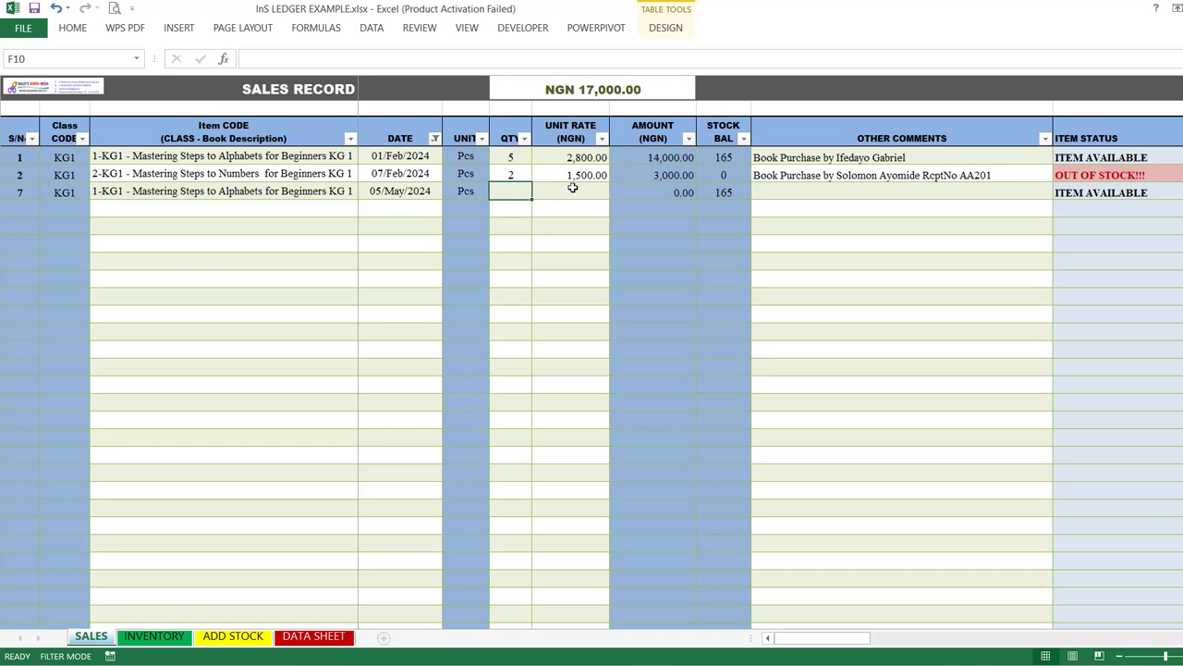
pyautogui.write('2')
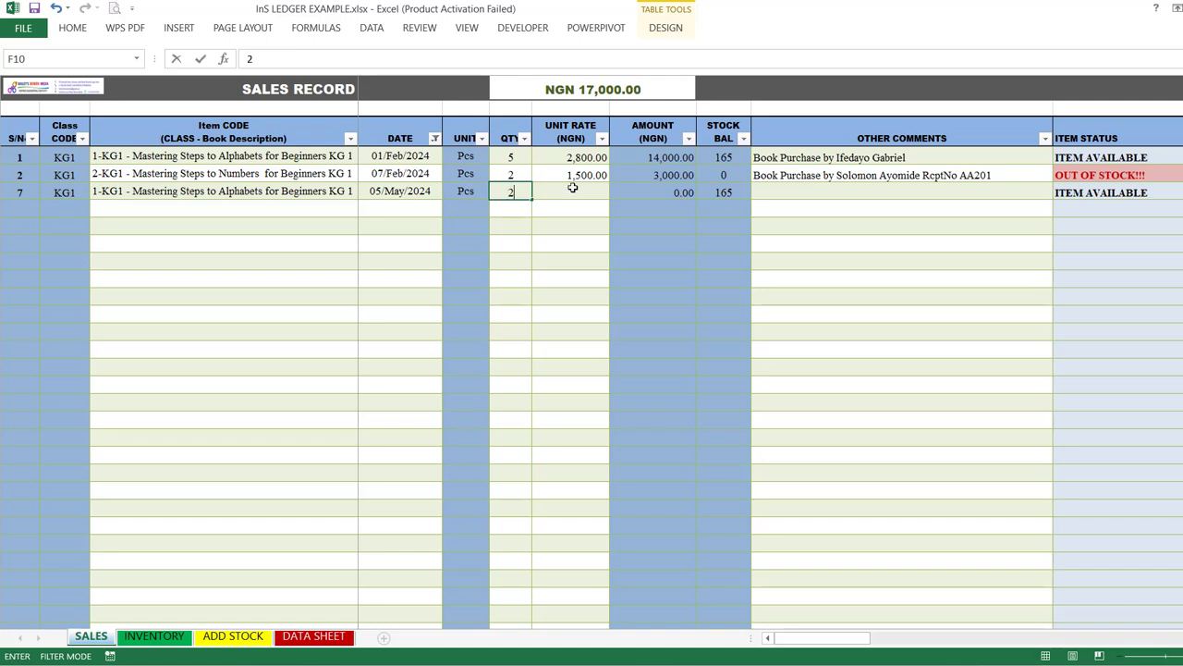
pyautogui.click(573, 191)
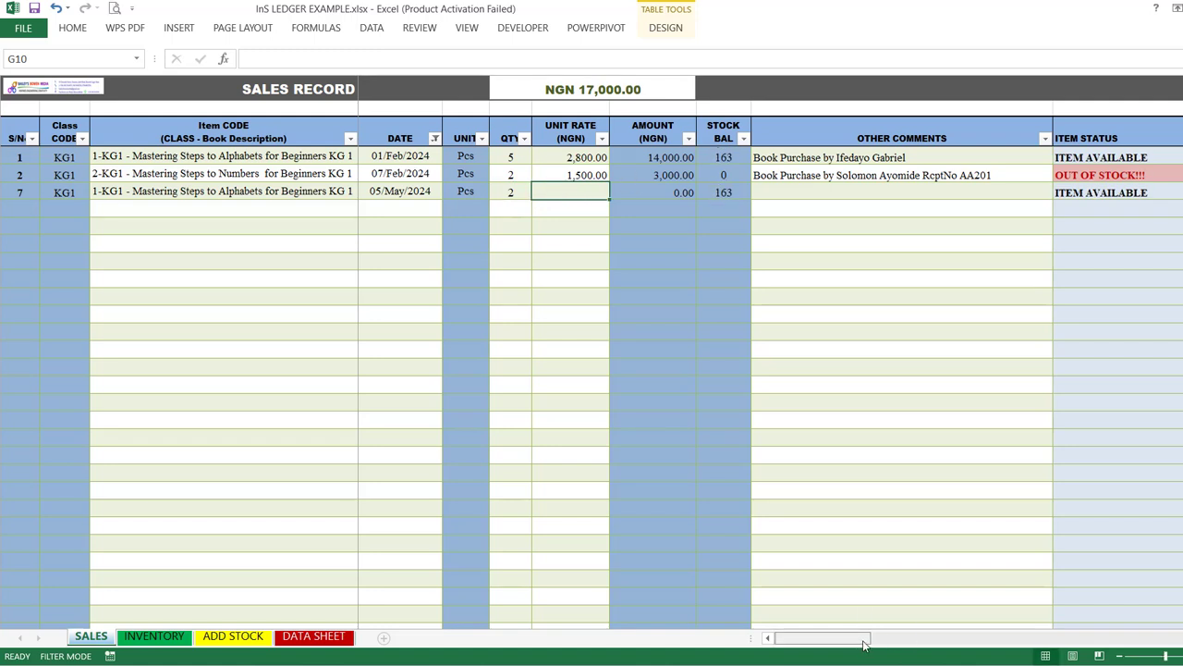
pyautogui.moveTo(864, 639); pyautogui.dragTo(819, 639)
pyautogui.write('2800')
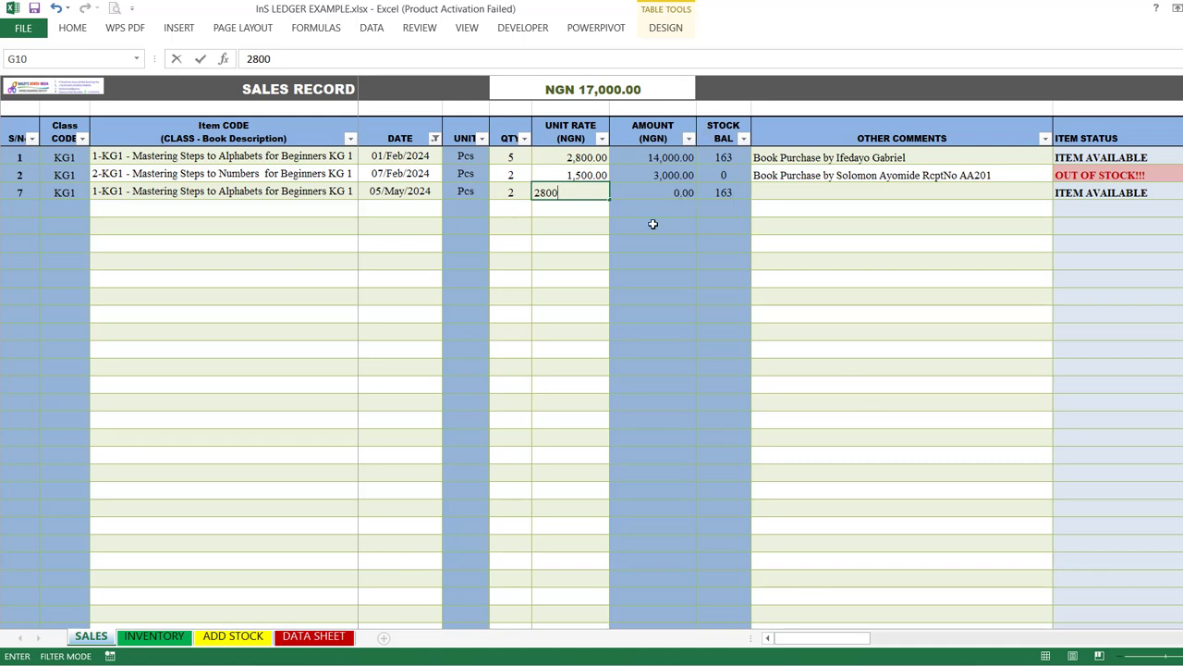
pyautogui.click(594, 237)
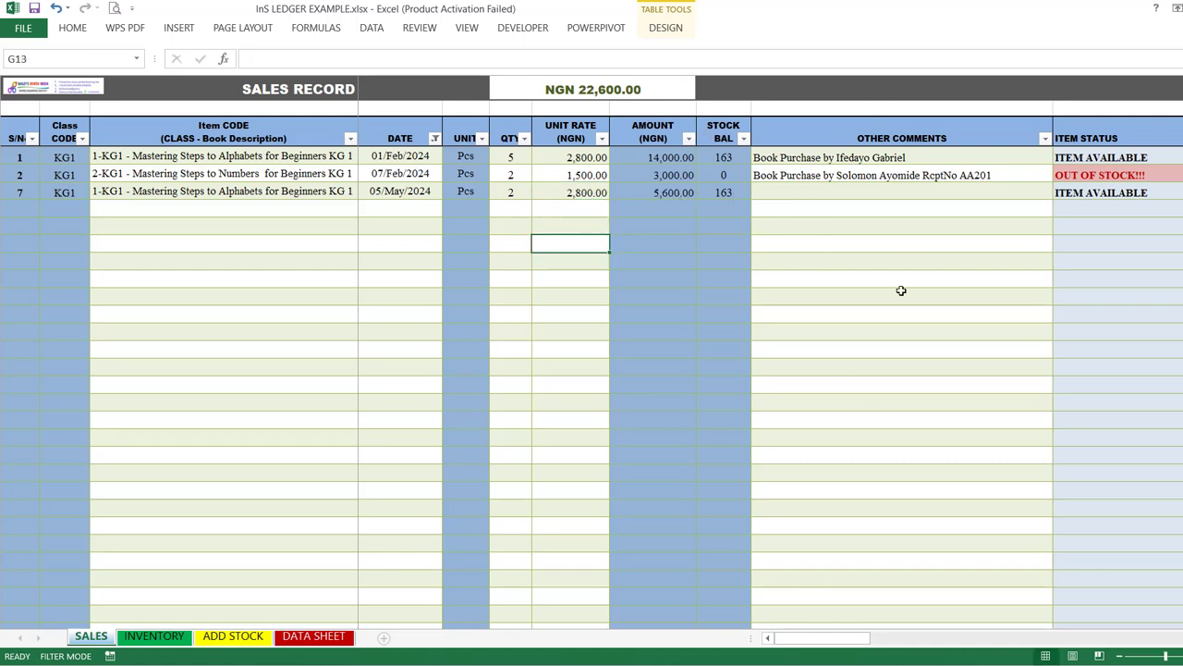
# Step: Add the comment "Book Sale to" followed by the customer's full name to the third sale
pyautogui.click(900, 189)
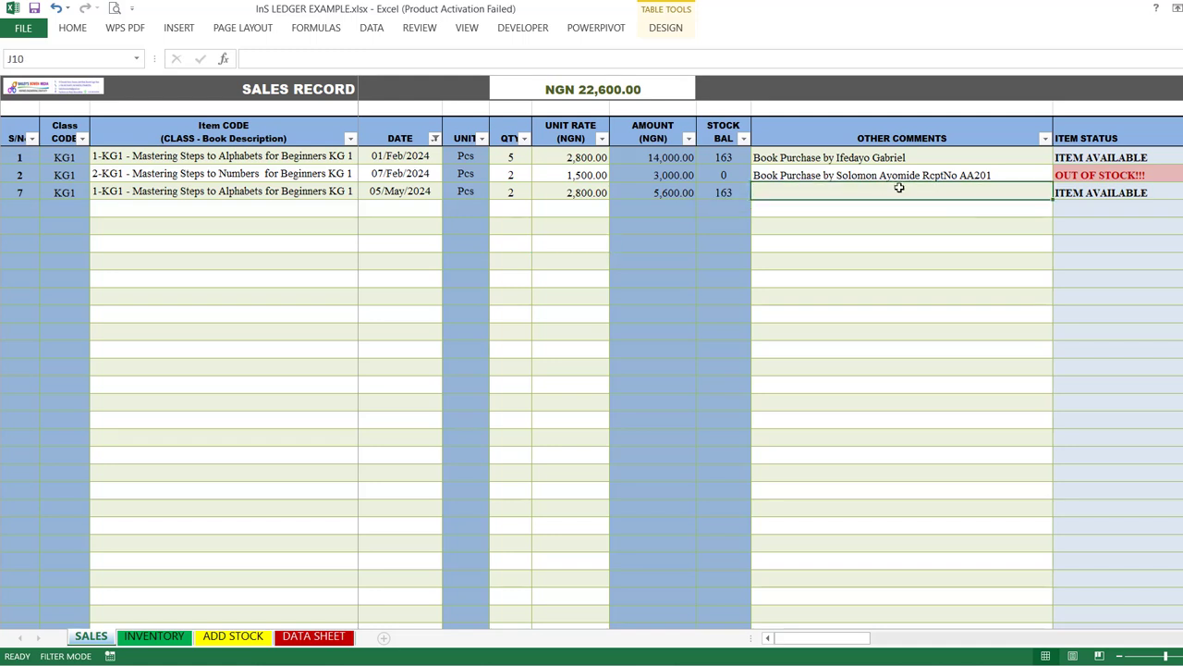
pyautogui.write('B')
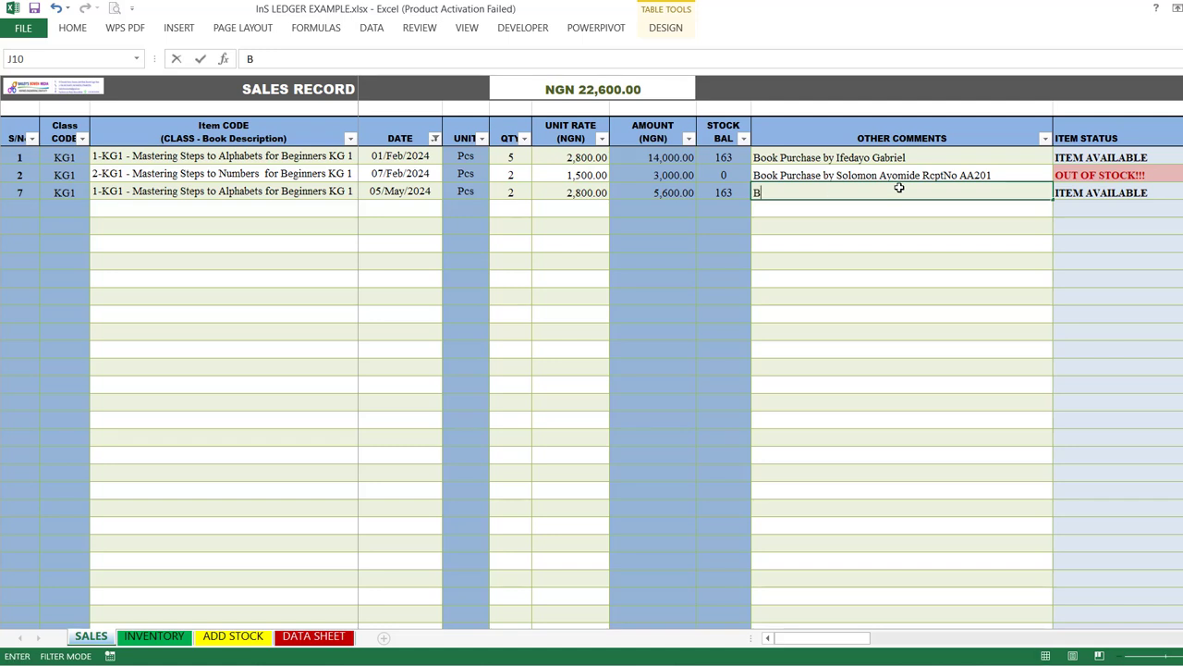
pyautogui.write('ook Sale to Ade')
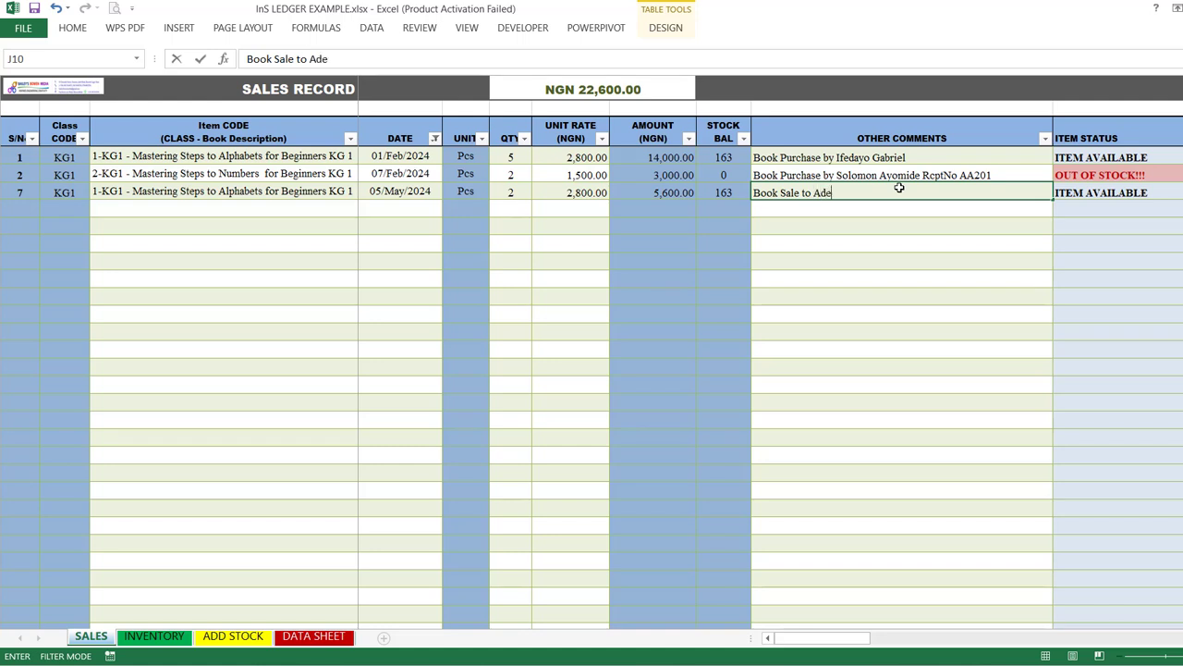
pyautogui.write('yemi Moses')
pyautogui.click(932, 264)
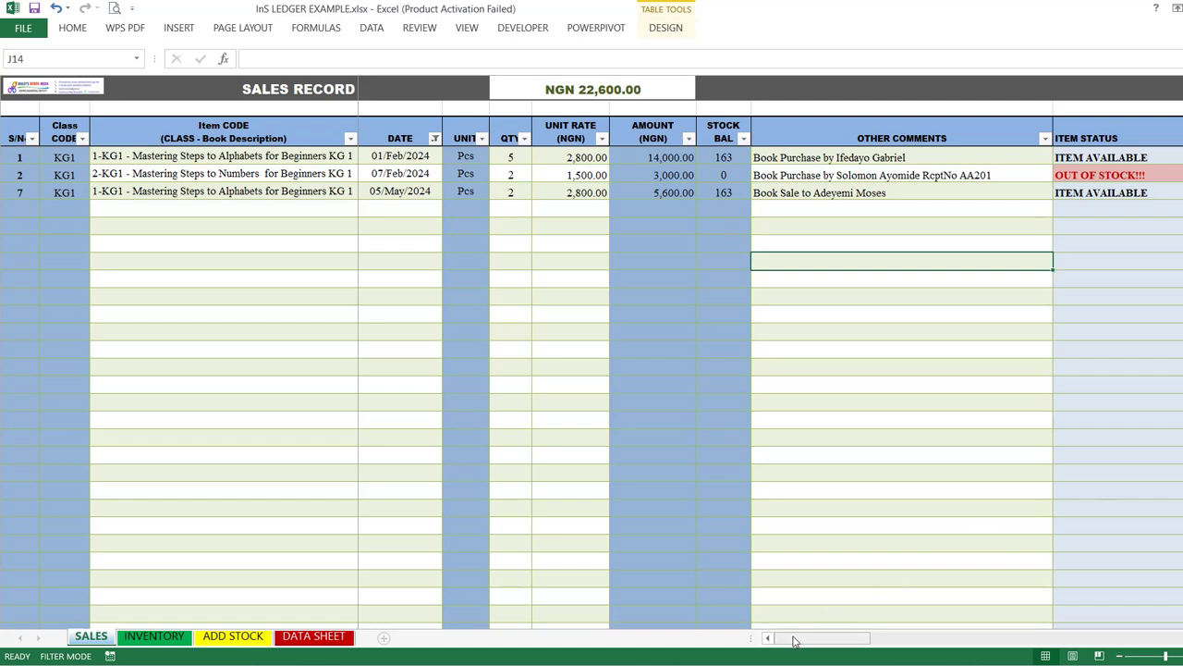
# Step: Examine the INVENTORY sheet's stocked, sold and remaining quantities, availability statuses and stock values for the listed books
pyautogui.moveTo(800, 637); pyautogui.dragTo(661, 596)
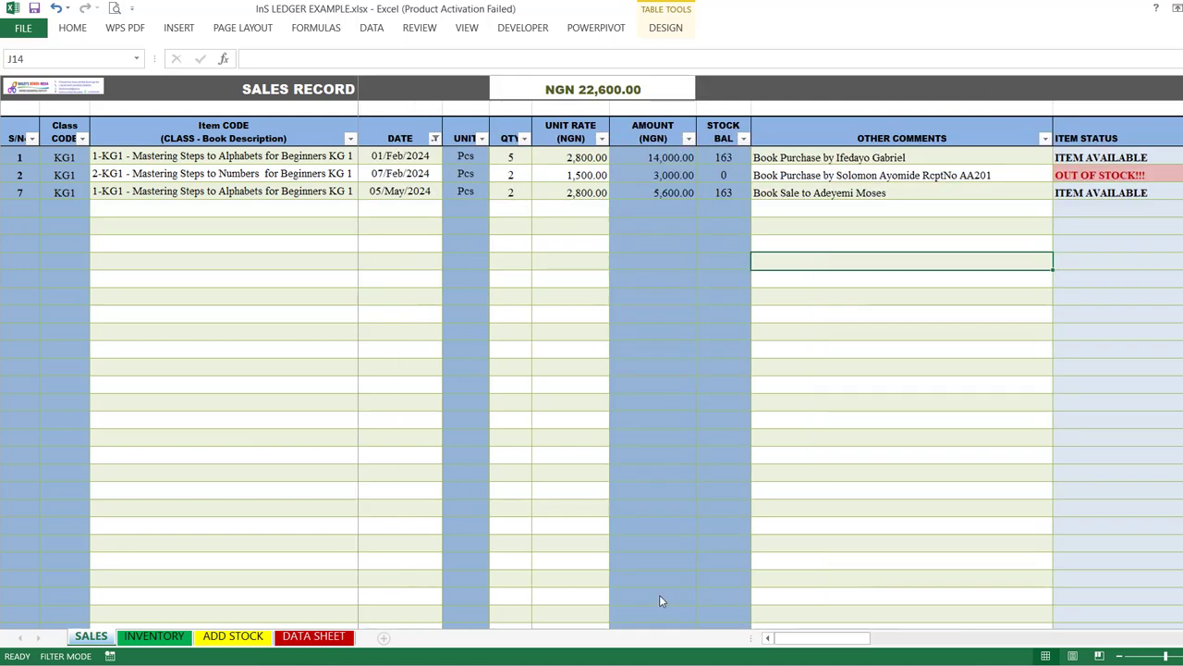
pyautogui.click(154, 636)
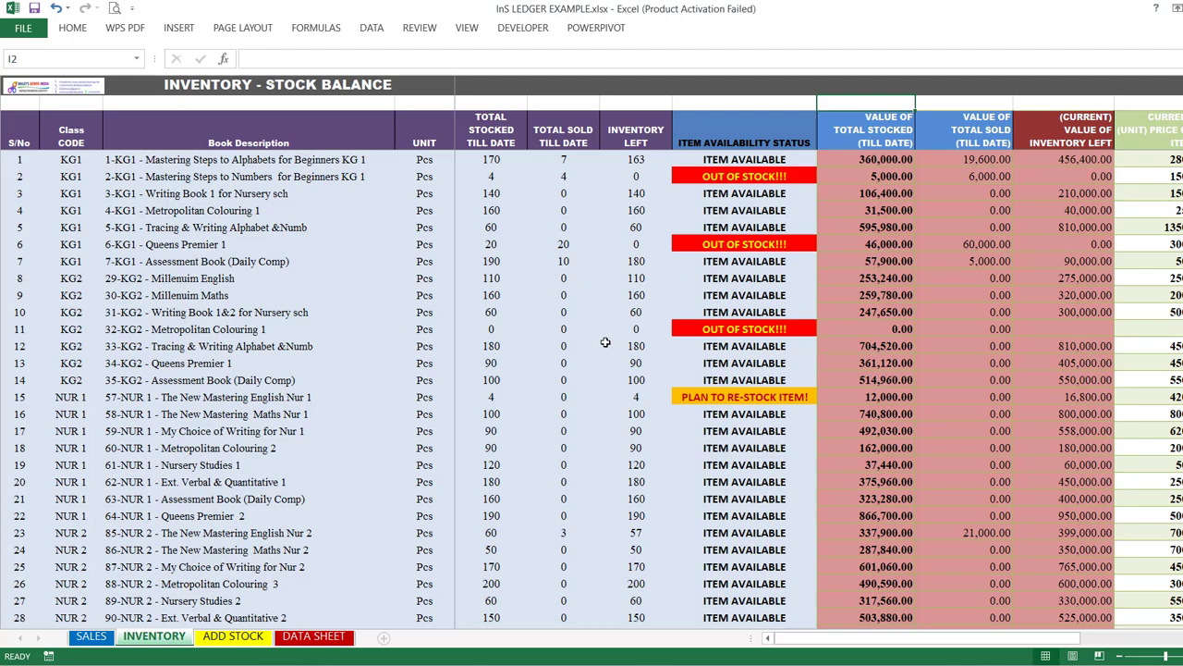
pyautogui.scroll(-4, 605, 342)
pyautogui.scroll(4, 604, 342)
pyautogui.scroll(-3, 975, 336)
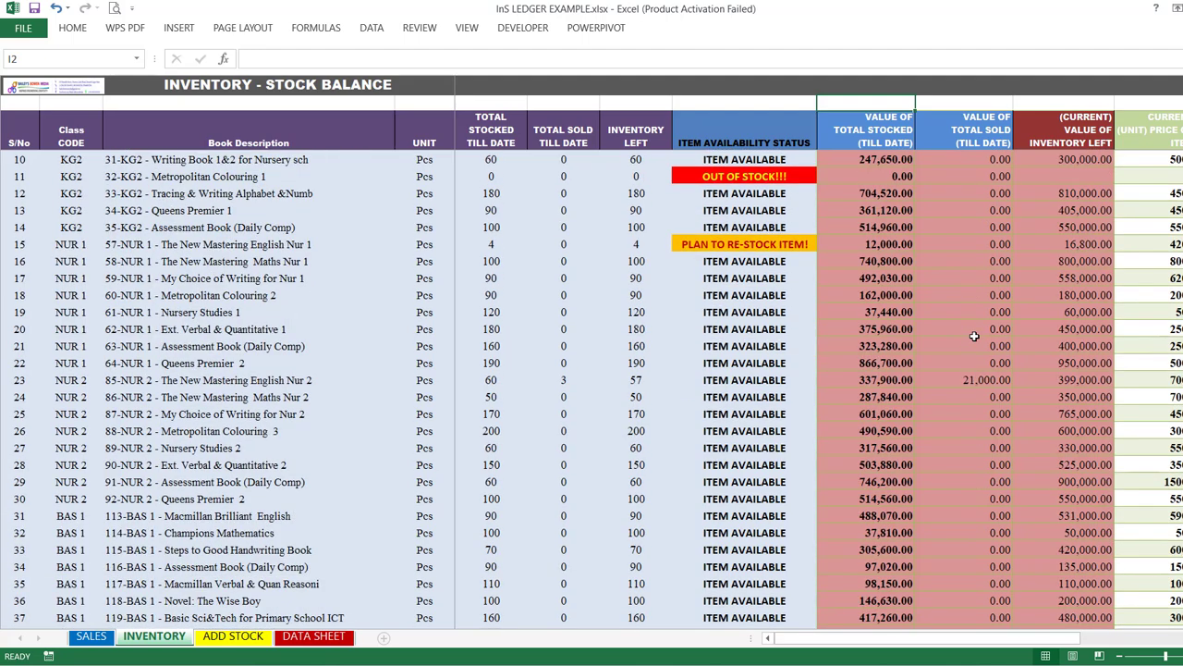
pyautogui.scroll(3, 975, 335)
pyautogui.scroll(-17, 975, 337)
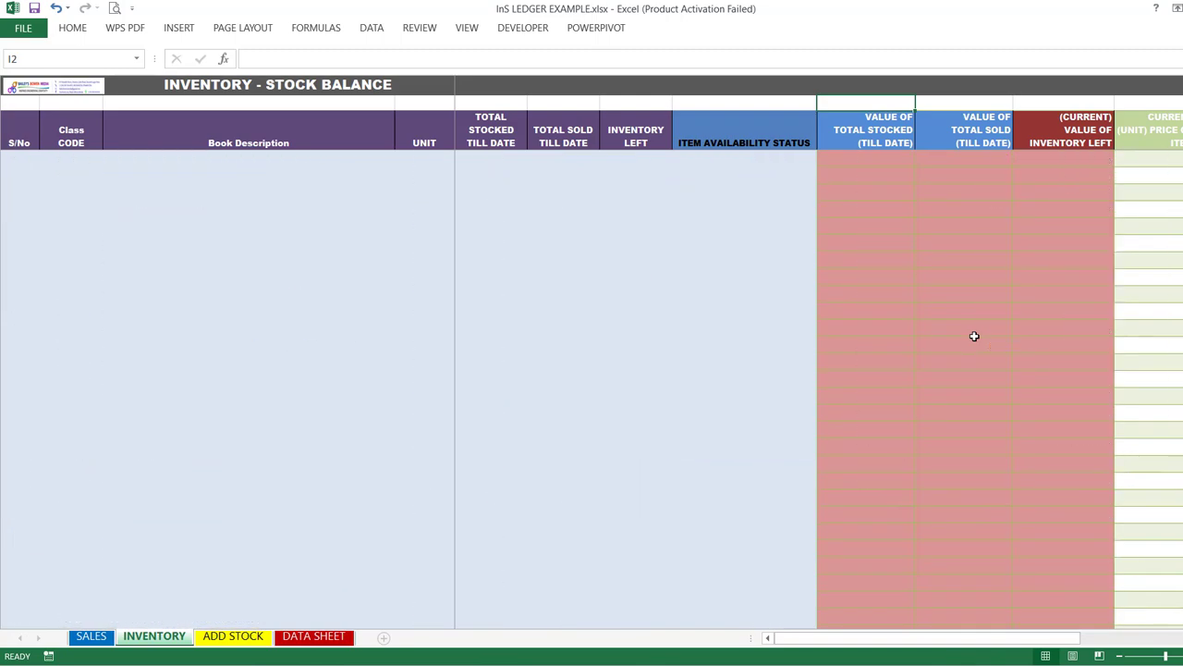
pyautogui.scroll(20, 974, 336)
pyautogui.scroll(5, 975, 336)
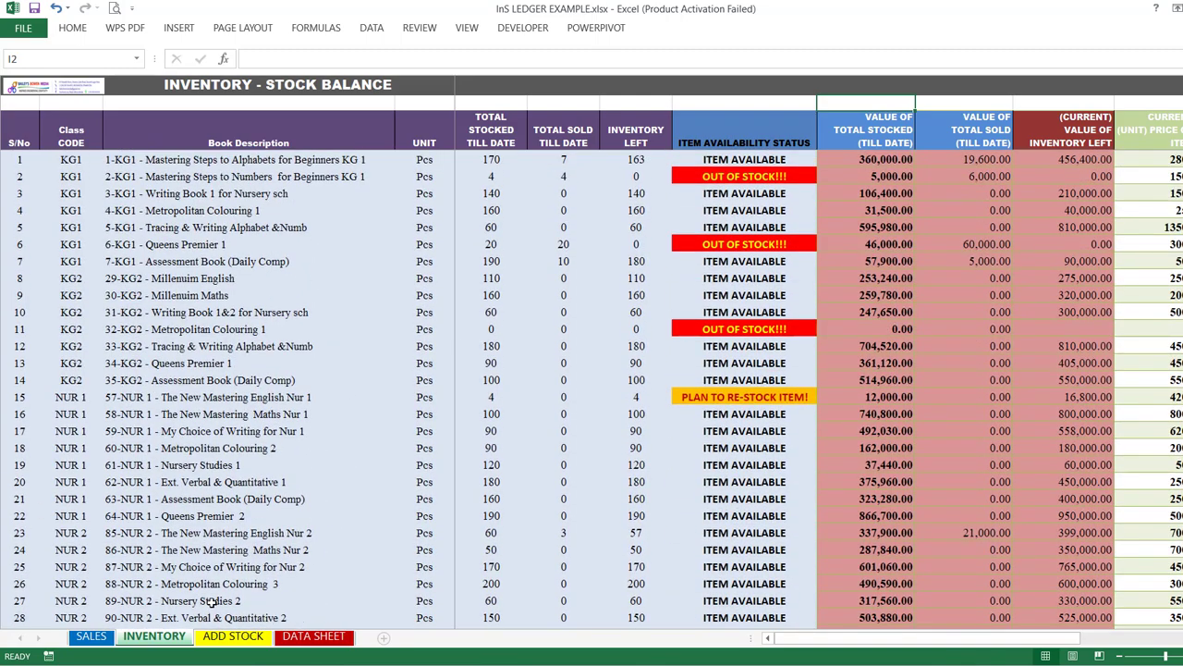
# Step: Open the DATA SHEET to view the category codes and the book lists for each class
pyautogui.click(304, 637)
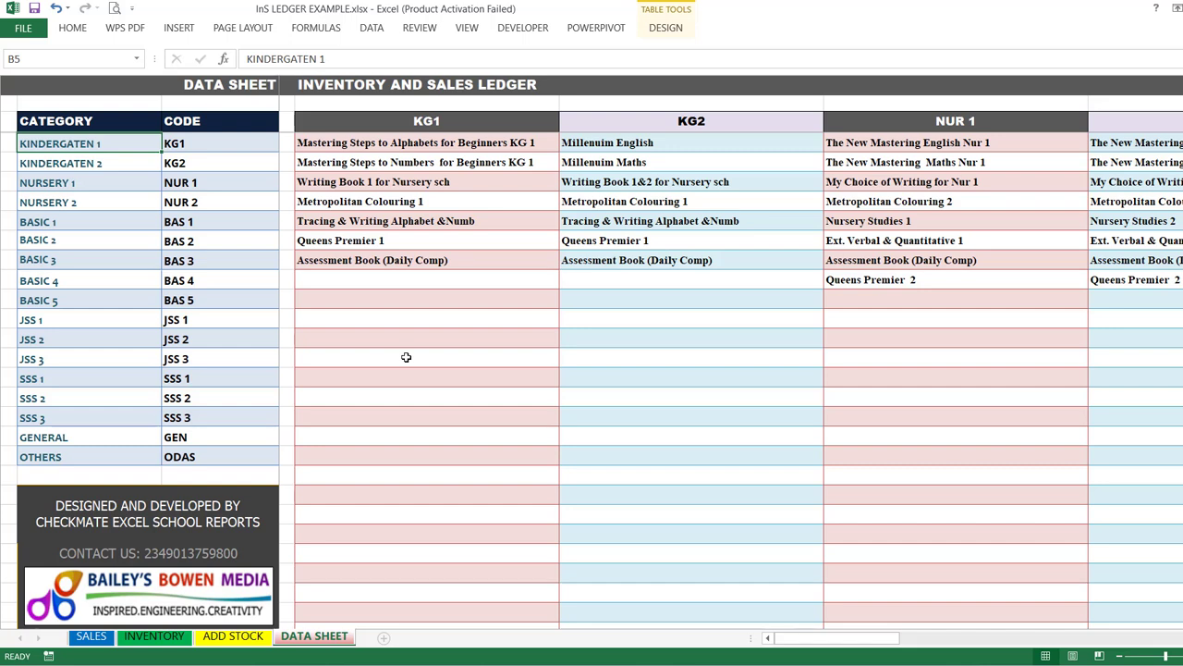